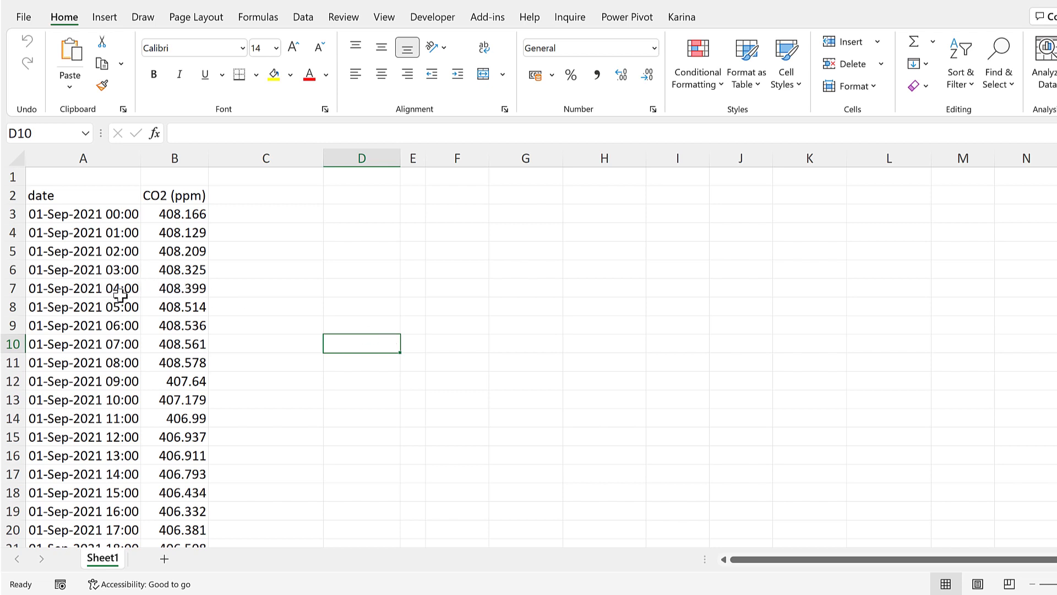
# Insert a plain scatter chart of the CO2 readings and enlarge it beside the data across columns F–M.
pyautogui.click(126, 285)
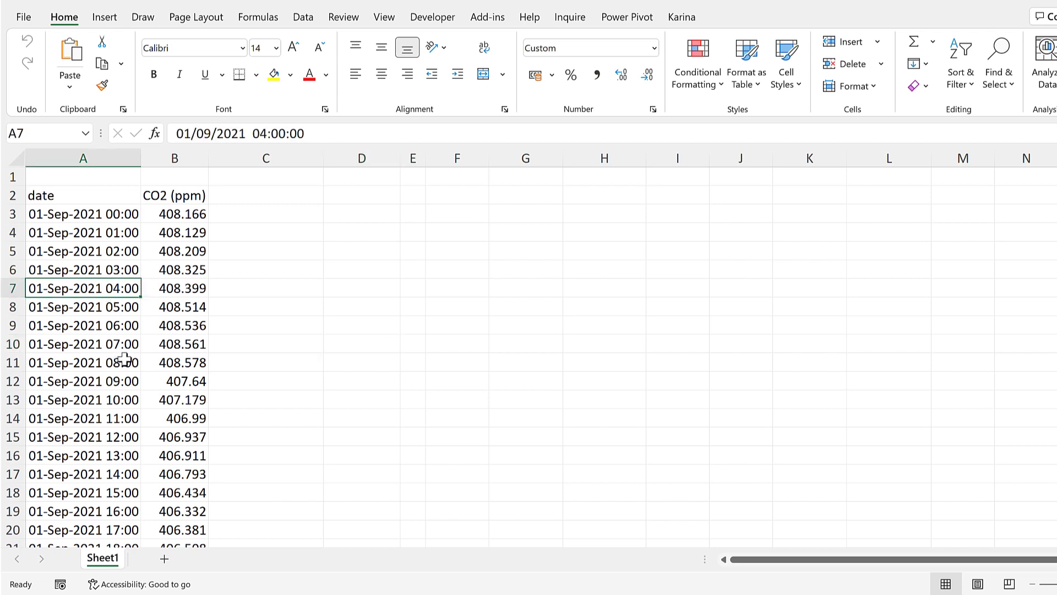
pyautogui.click(106, 21)
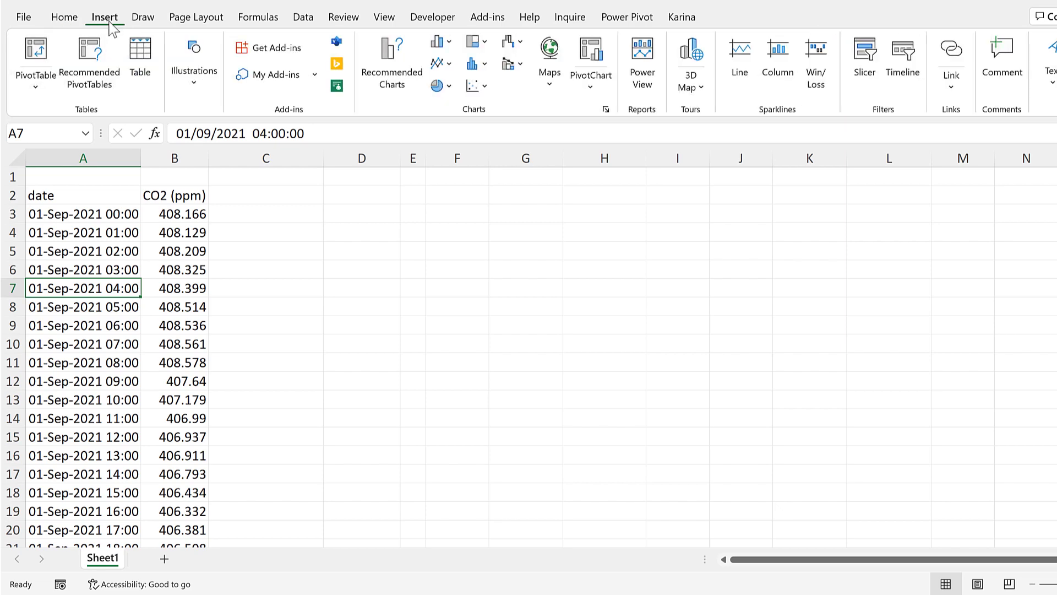
pyautogui.click(474, 87)
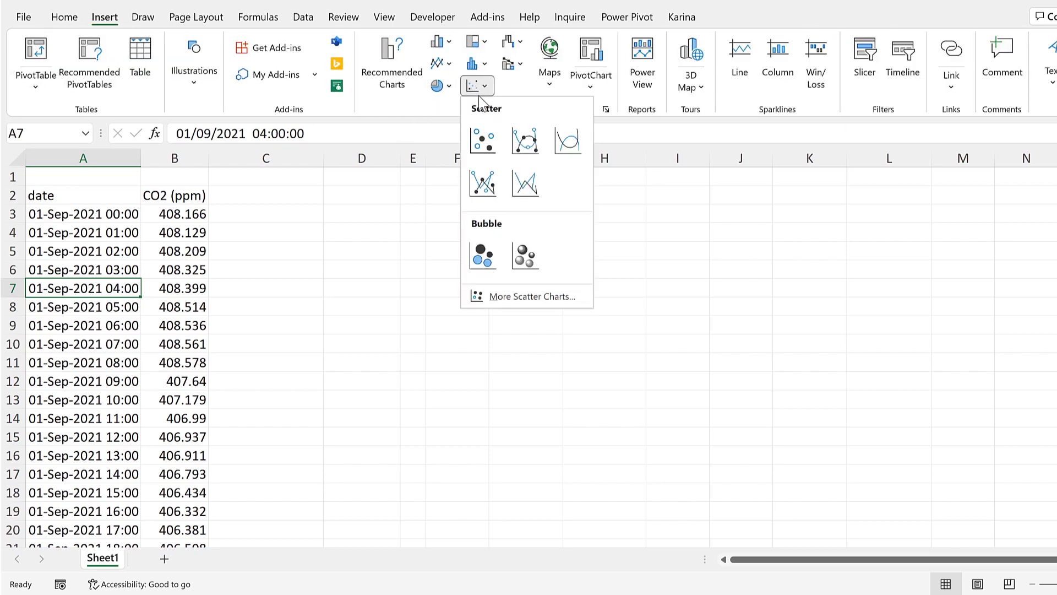
pyautogui.click(484, 141)
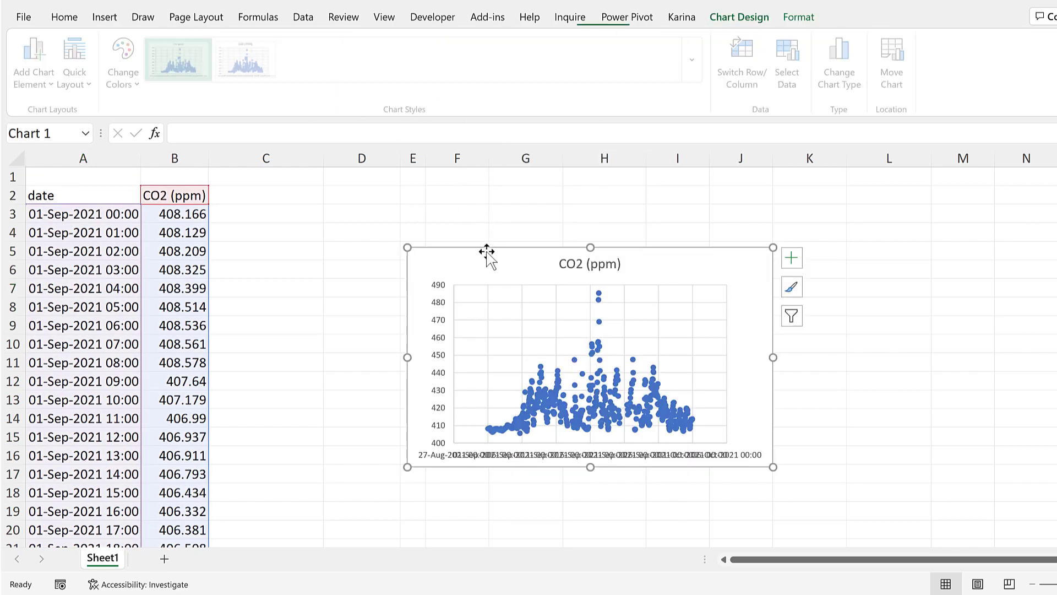
pyautogui.moveTo(503, 233); pyautogui.dragTo(515, 208)
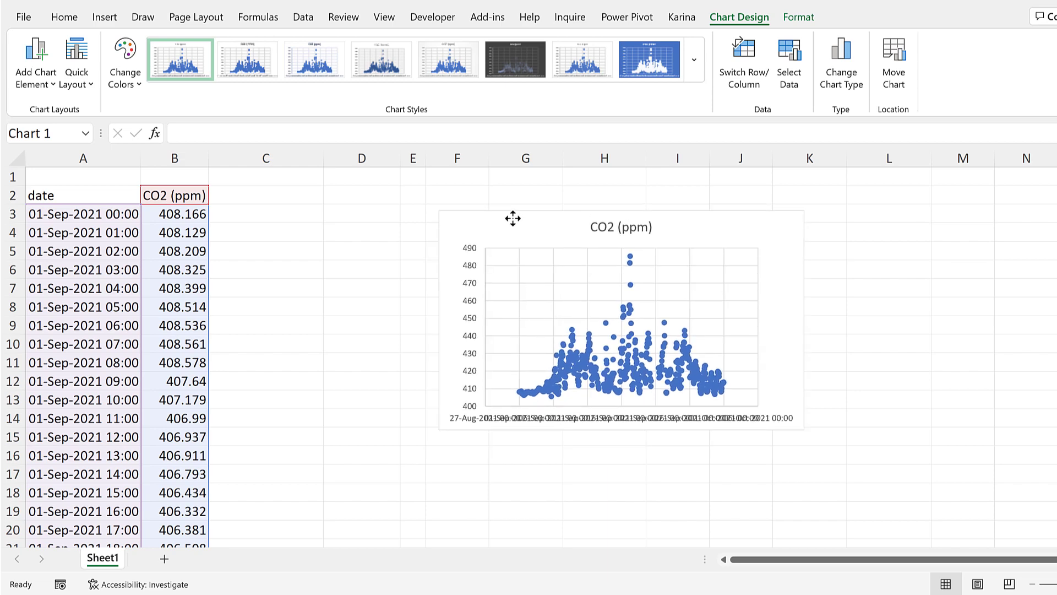
pyautogui.moveTo(805, 431); pyautogui.dragTo(967, 530)
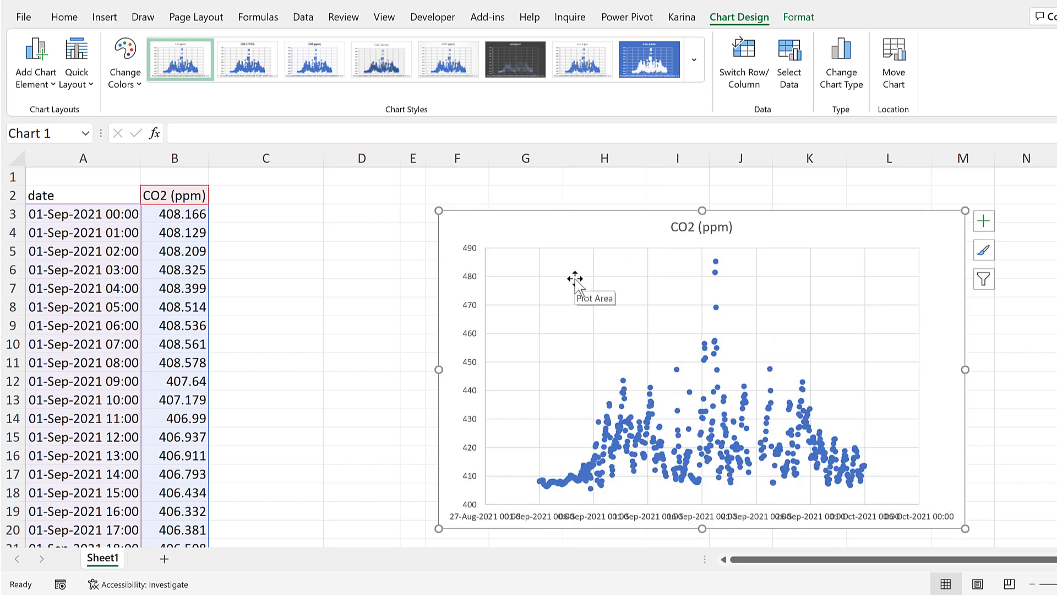
# Apply the saved chart_co2 template to the scatter chart through Change Chart Type.
pyautogui.rightClick(570, 220)
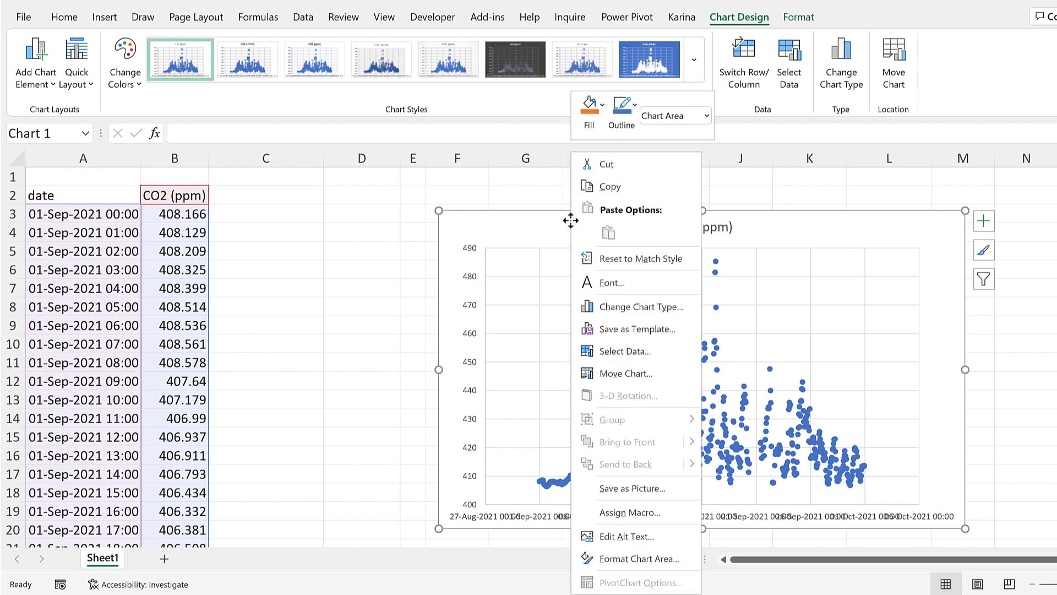
pyautogui.click(670, 312)
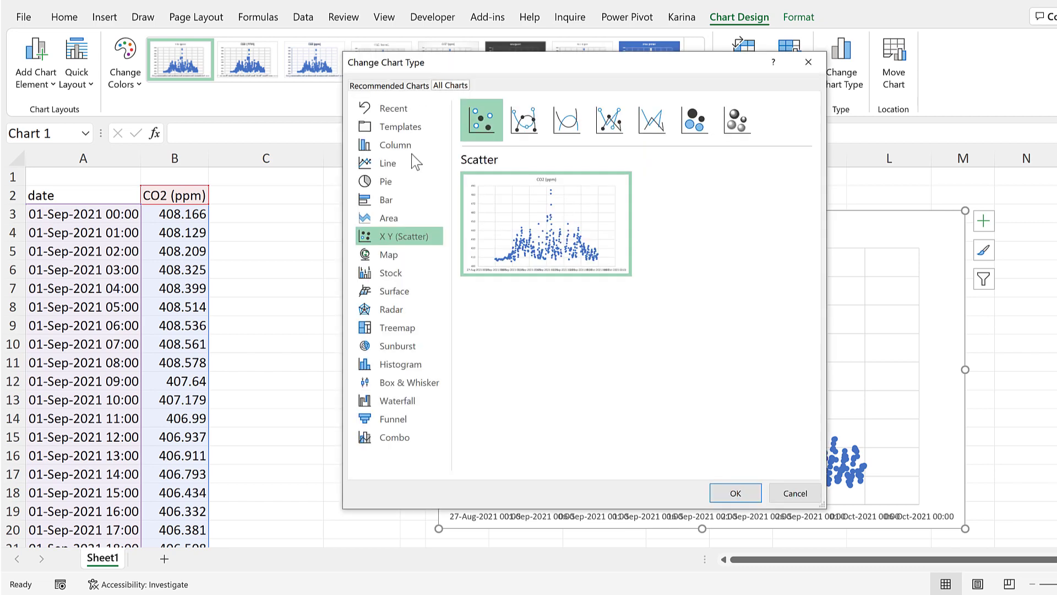
pyautogui.click(406, 131)
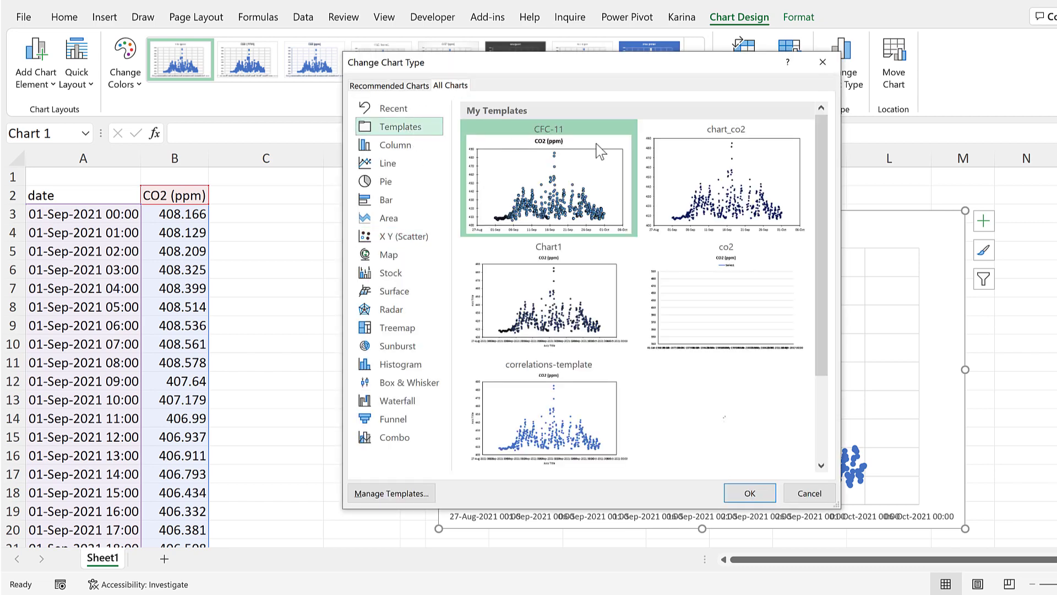
pyautogui.click(753, 161)
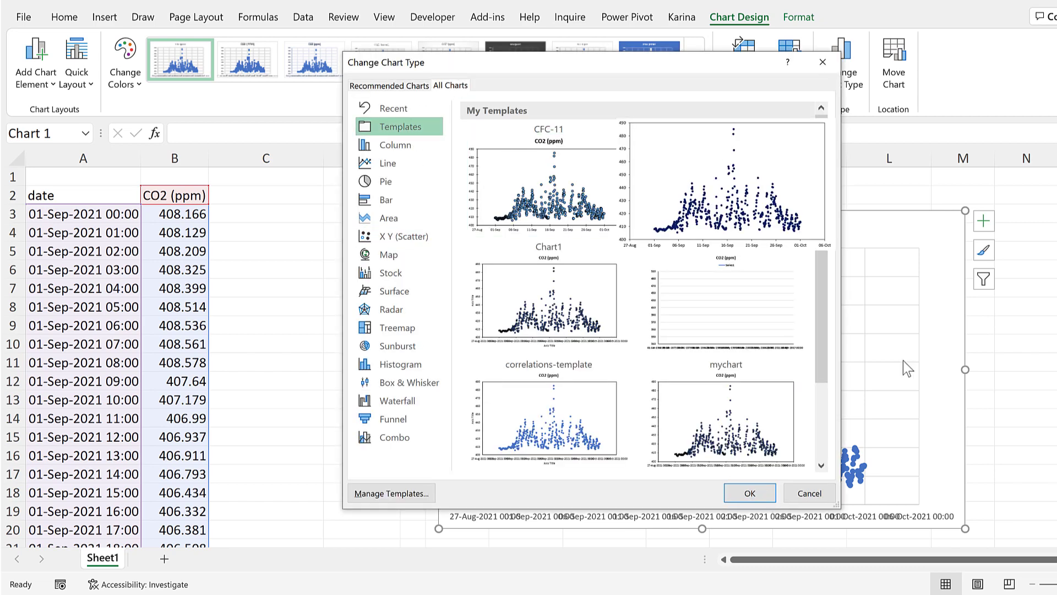
pyautogui.click(741, 495)
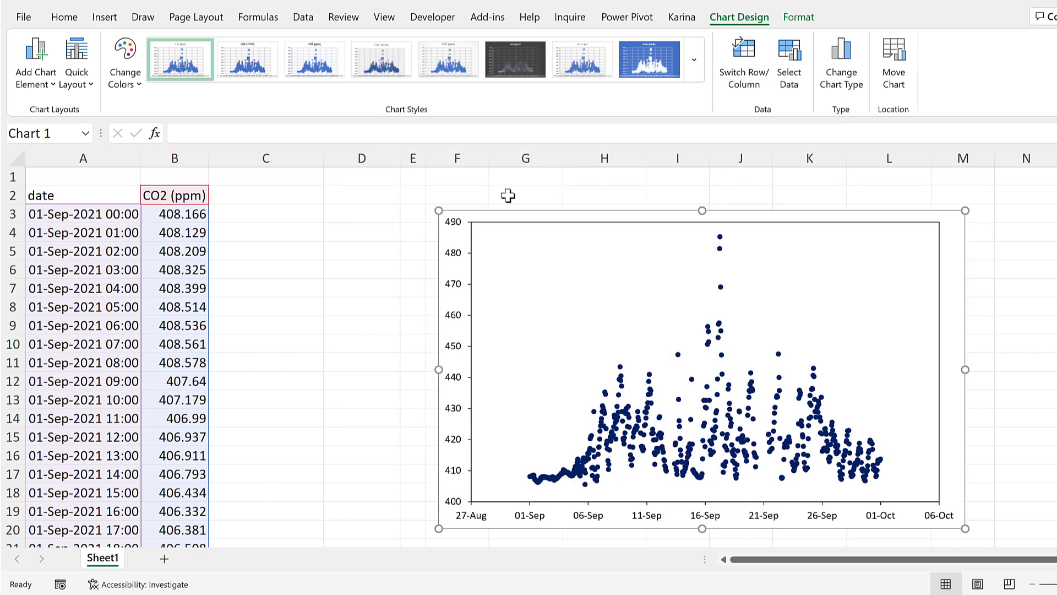
# Enter Start: 02-Sep-2021 in G2:H2 and End: 03-Sep-2021 in K2:L2.
pyautogui.click(508, 195)
pyautogui.write('Start:')
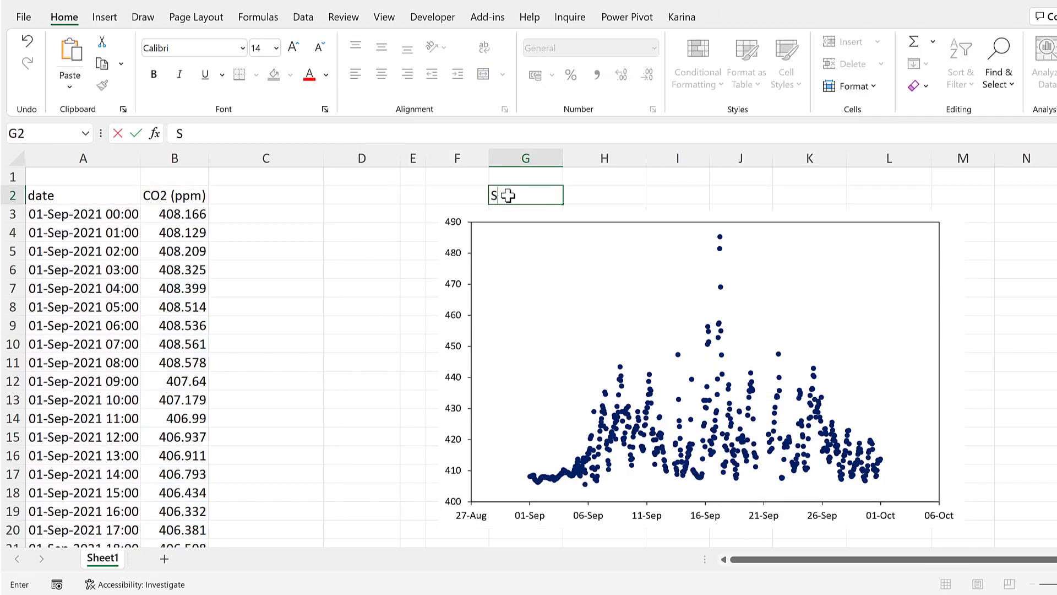
pyautogui.press('Return')
pyautogui.click(603, 191)
pyautogui.write('2/')
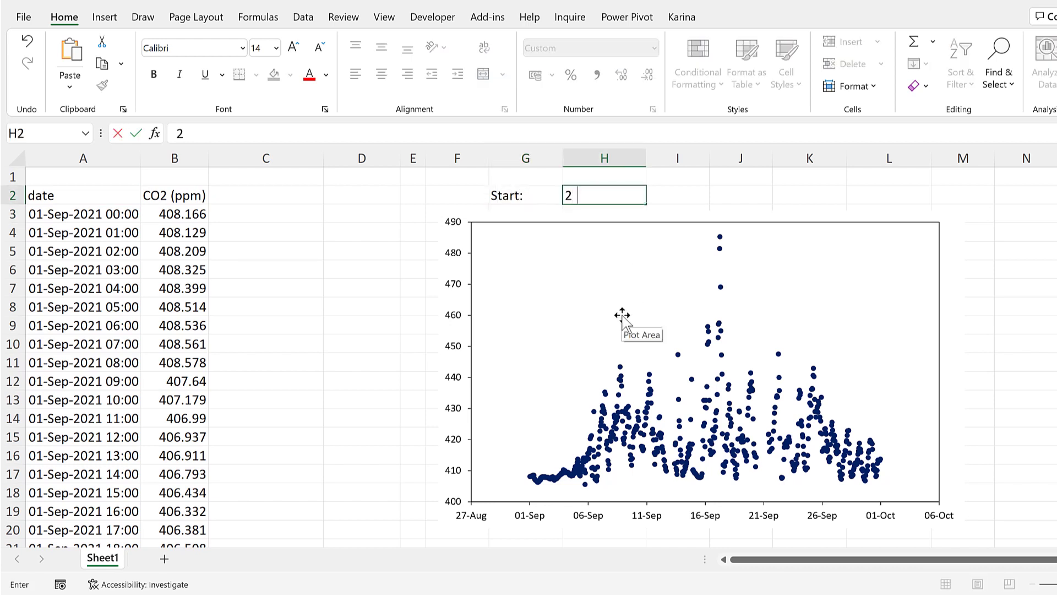
pyautogui.press('Right')
pyautogui.press('Right')
pyautogui.press('Right')
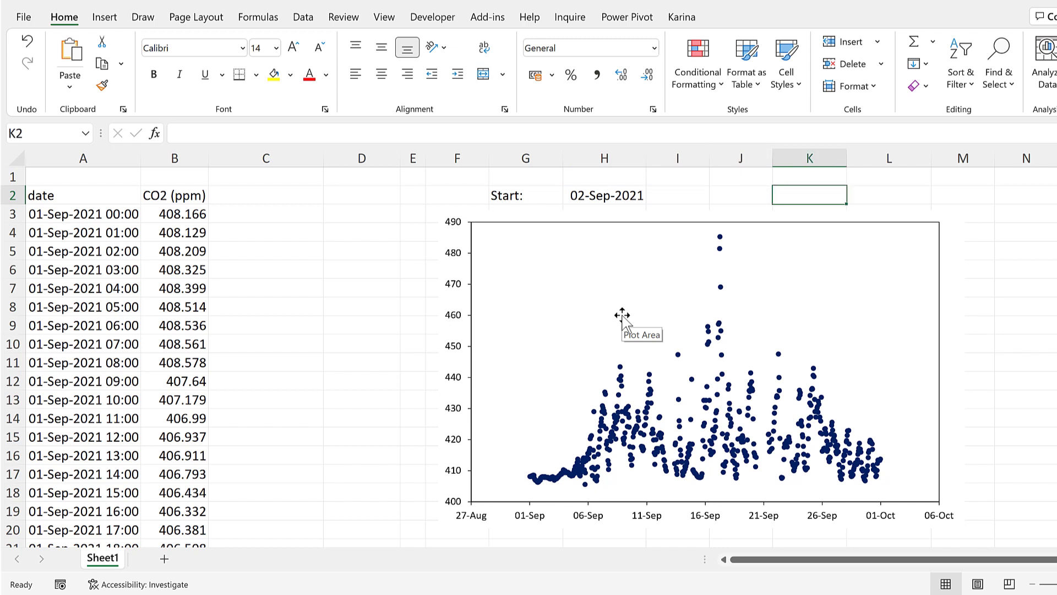
pyautogui.write('End:')
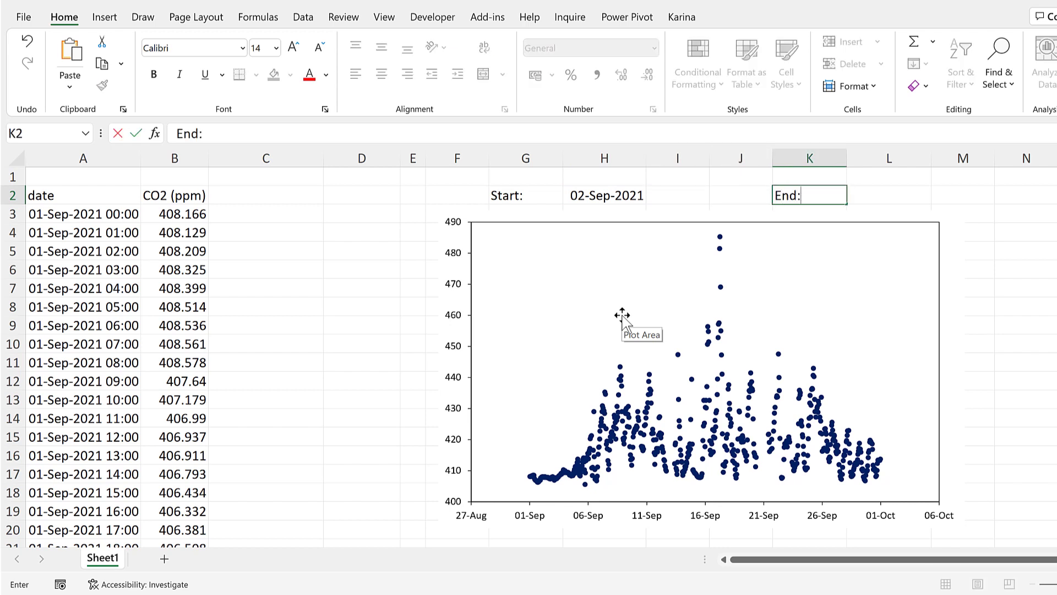
pyautogui.press('Right')
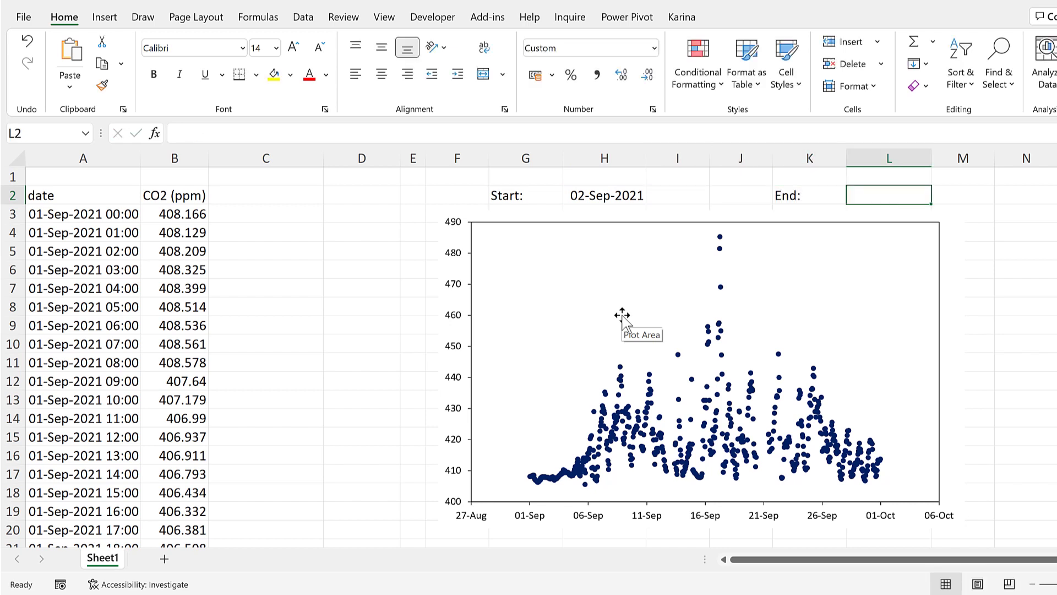
pyautogui.write('3/9')
pyautogui.press('Right')
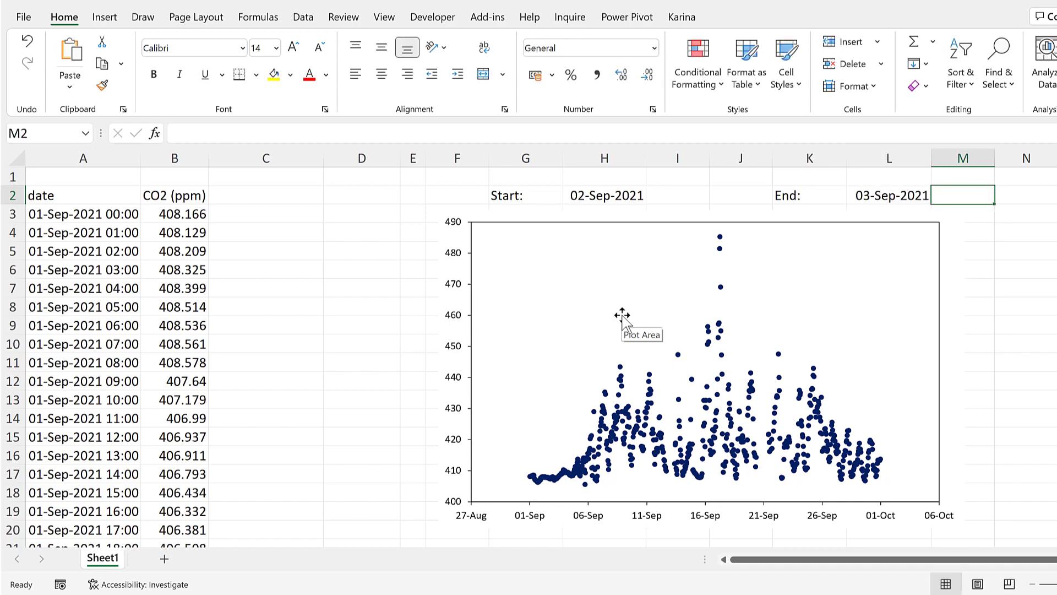
# Copy the date and CO2 (ppm) headers from A2:B2 into C2:D2.
pyautogui.click(140, 195)
pyautogui.moveTo(153, 194); pyautogui.dragTo(152, 194)
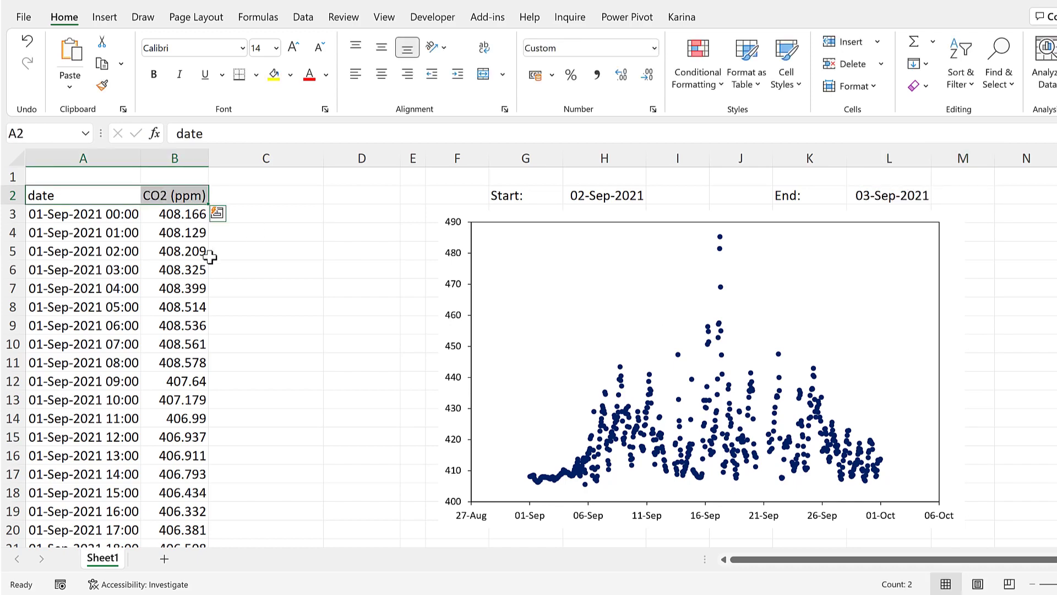
pyautogui.hotkey('ctrl', 'c')
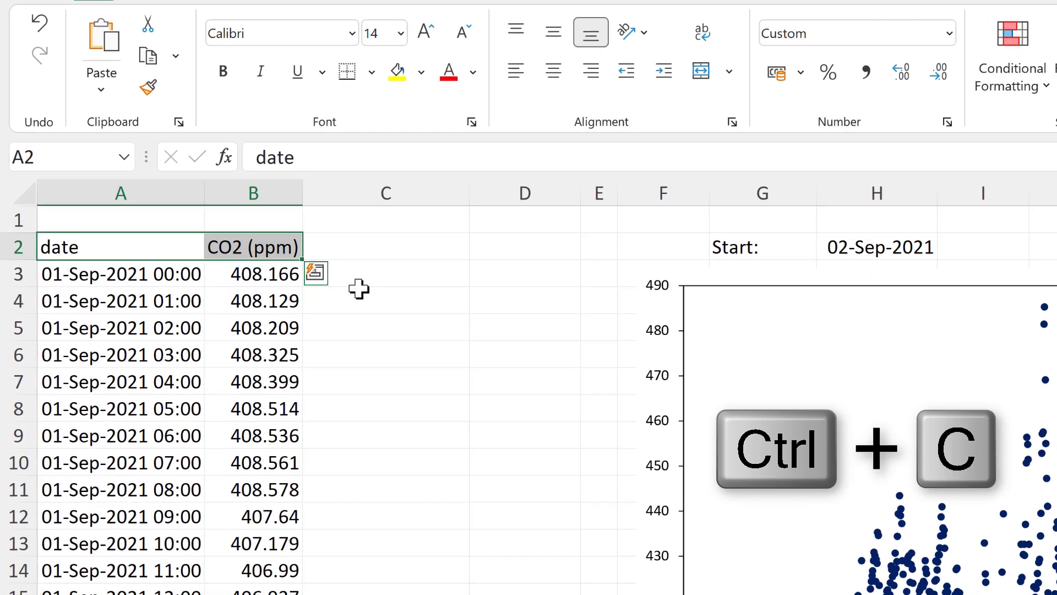
pyautogui.click(366, 252)
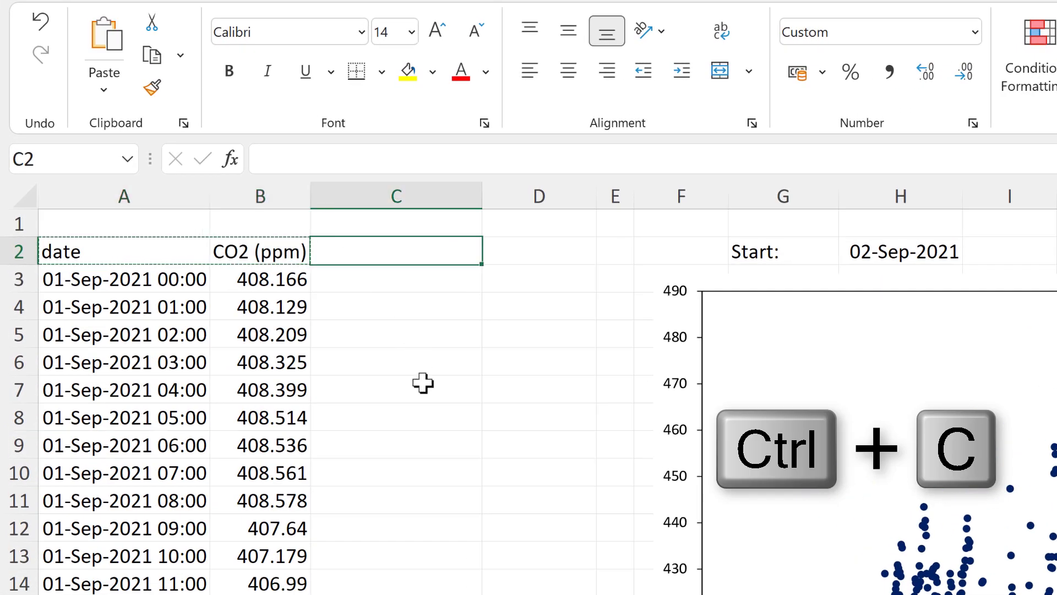
pyautogui.hotkey('ctrl', 'v')
pyautogui.click(395, 318)
pyautogui.press('Escape')
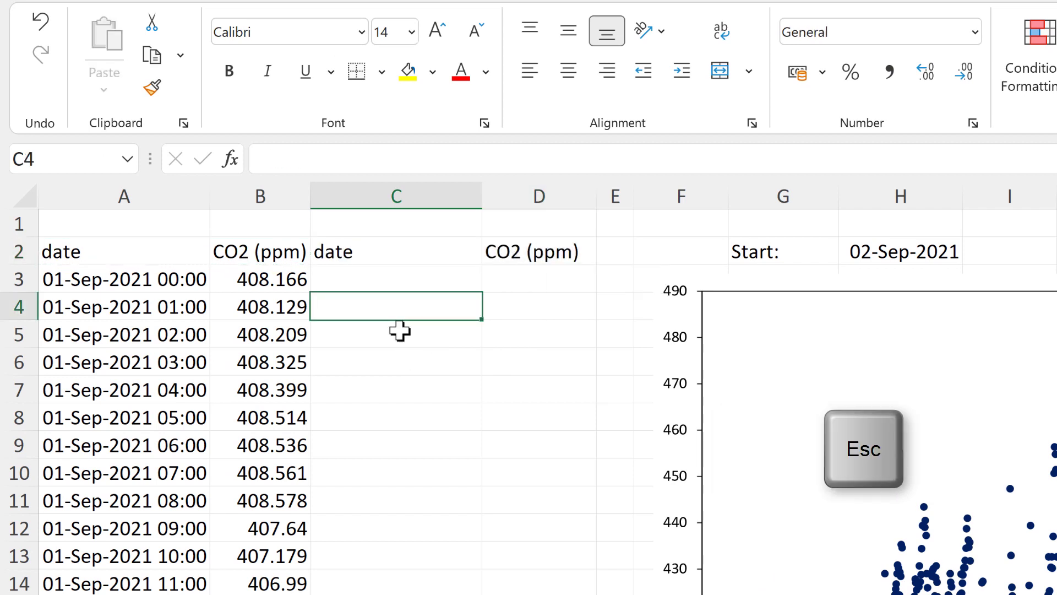
pyautogui.click(403, 195)
pyautogui.click(527, 194)
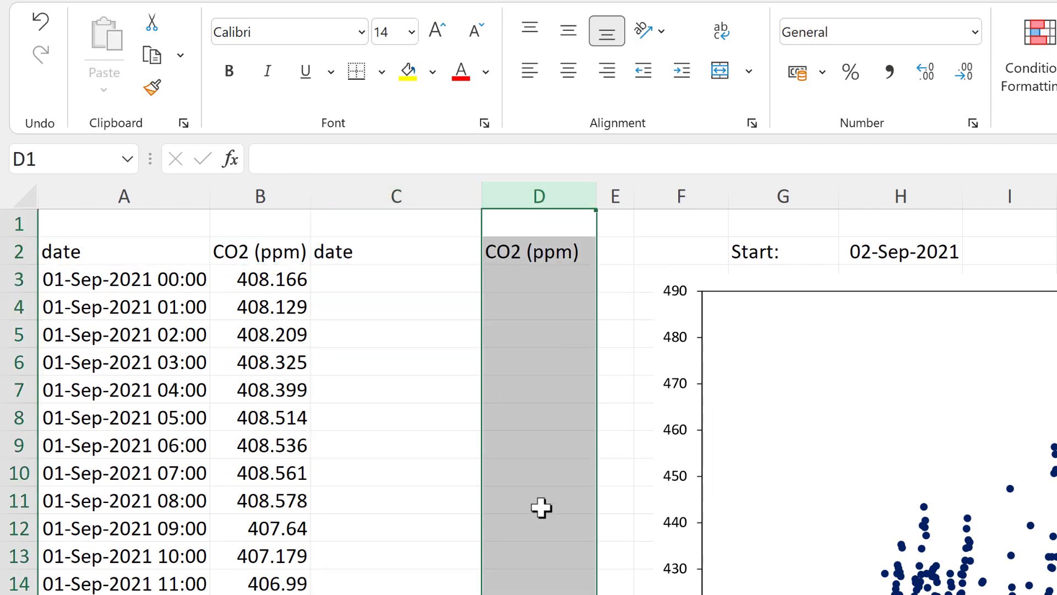
pyautogui.click(396, 279)
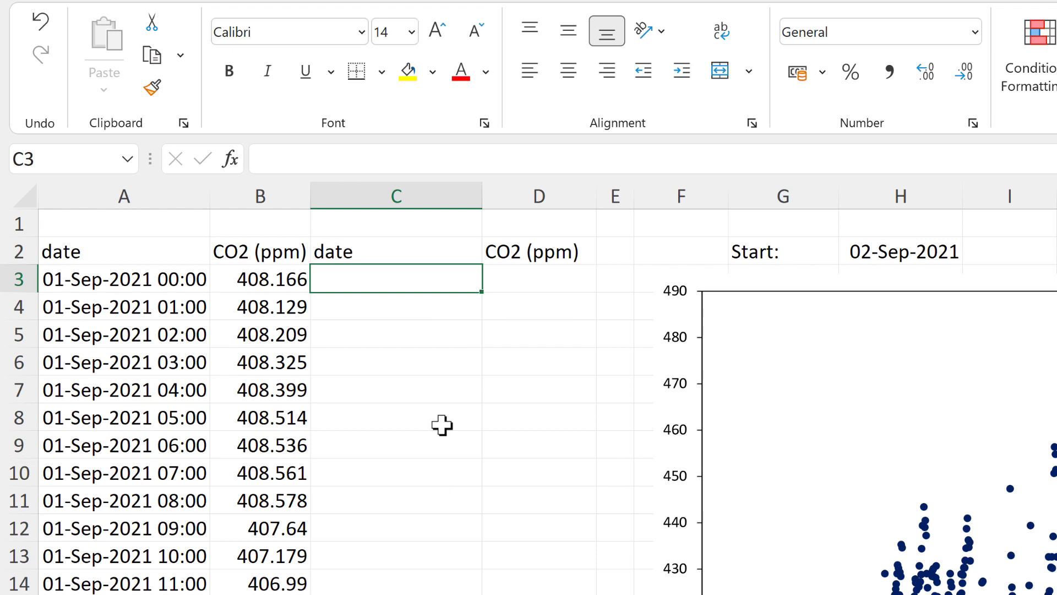
# Enter =IF(A3>$H$2,A3,NA()) in C3 so it returns A3's date only after the Start date.
pyautogui.write('=if')
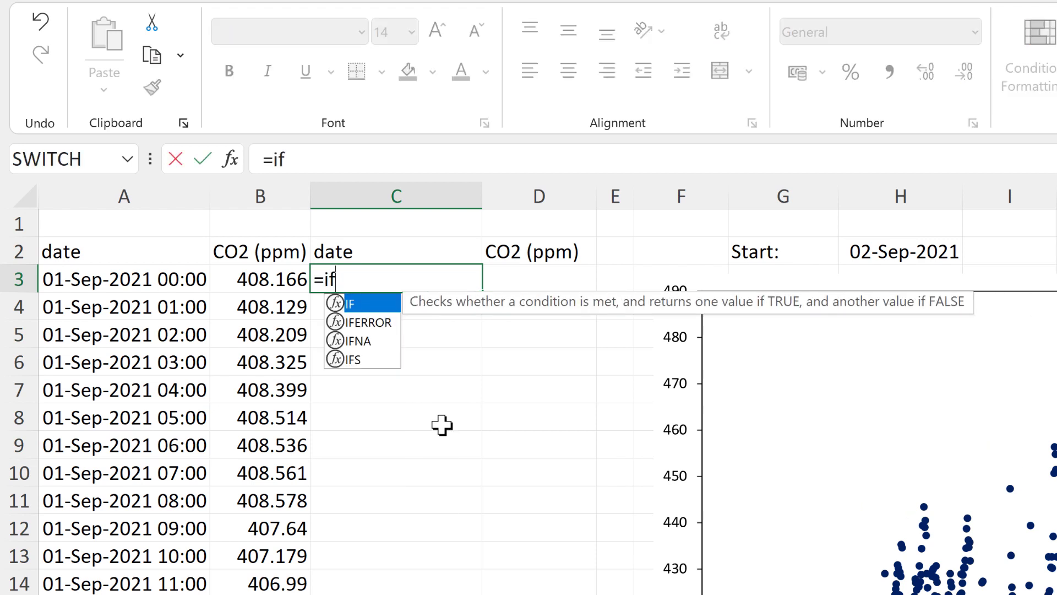
pyautogui.press('Tab')
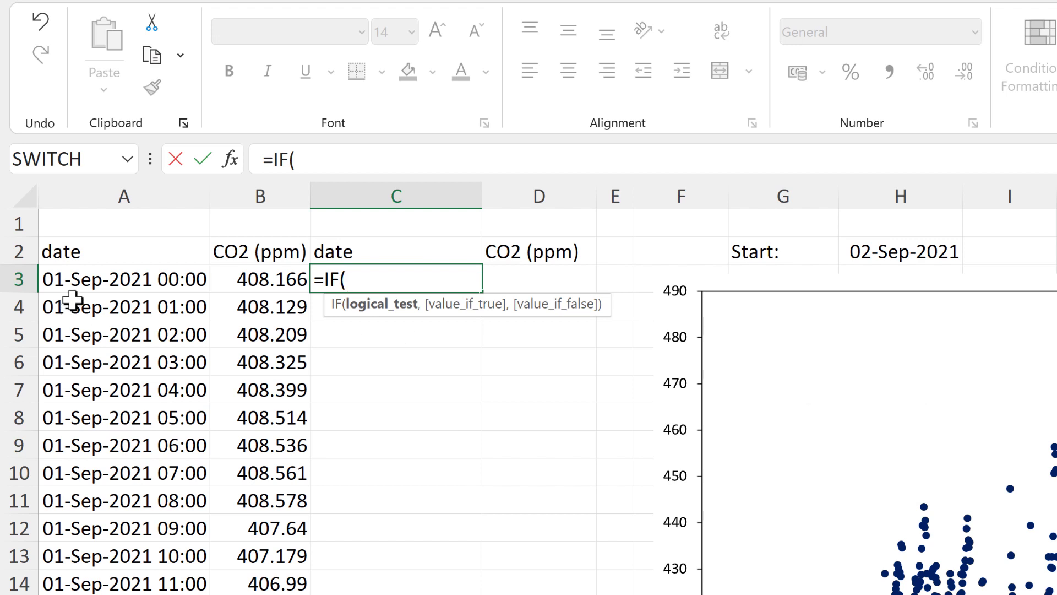
pyautogui.click(96, 281)
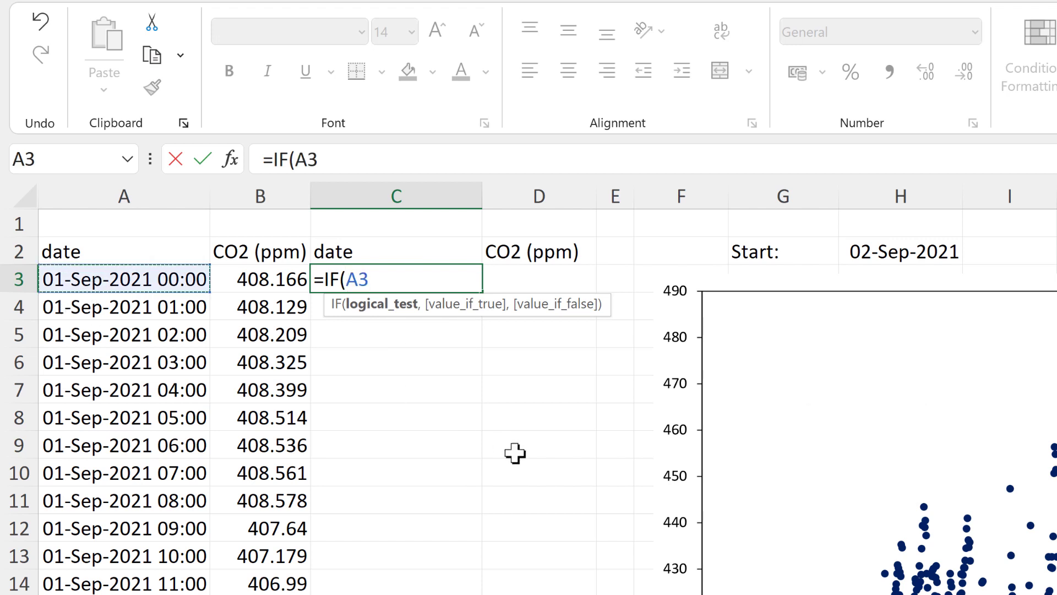
pyautogui.write('>')
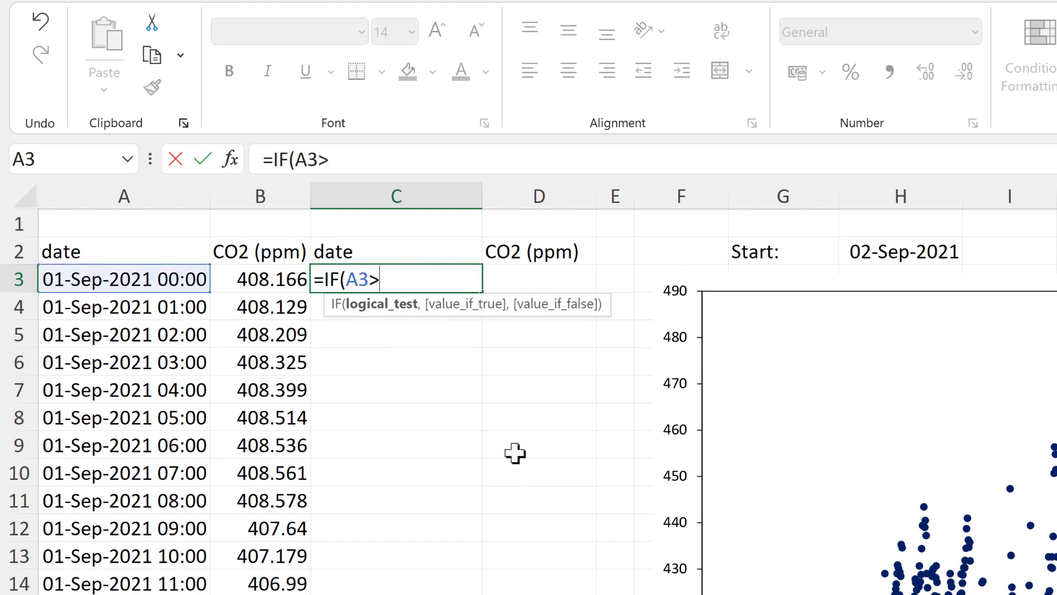
pyautogui.click(952, 238)
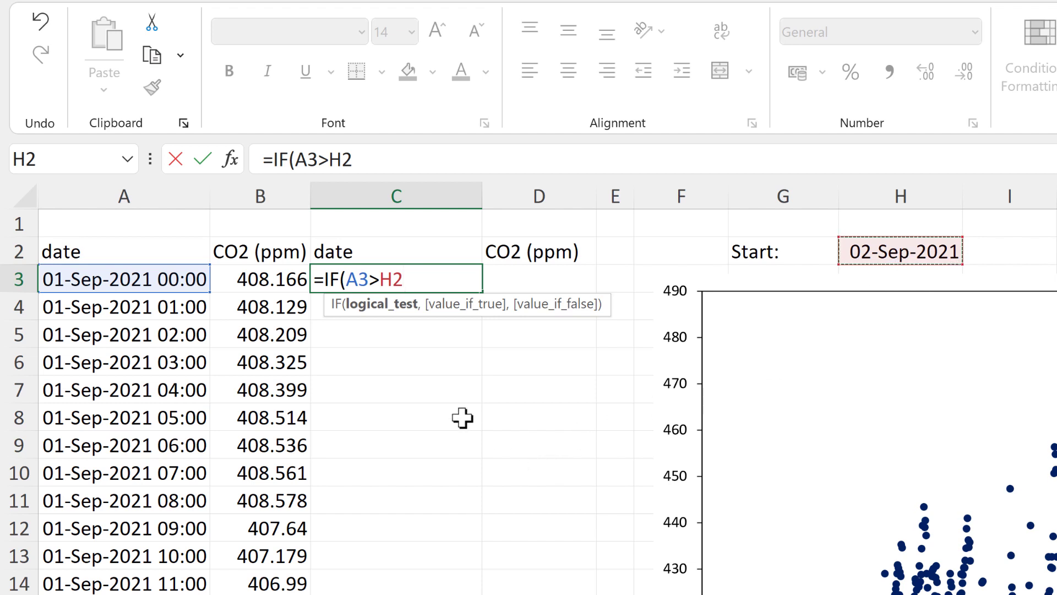
pyautogui.press('F4')
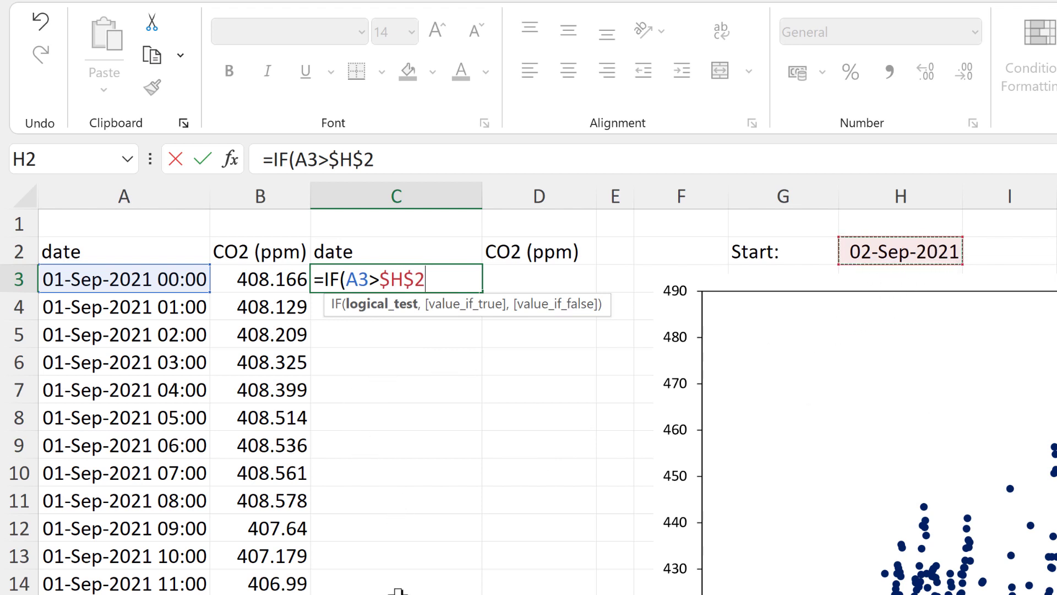
pyautogui.write(',')
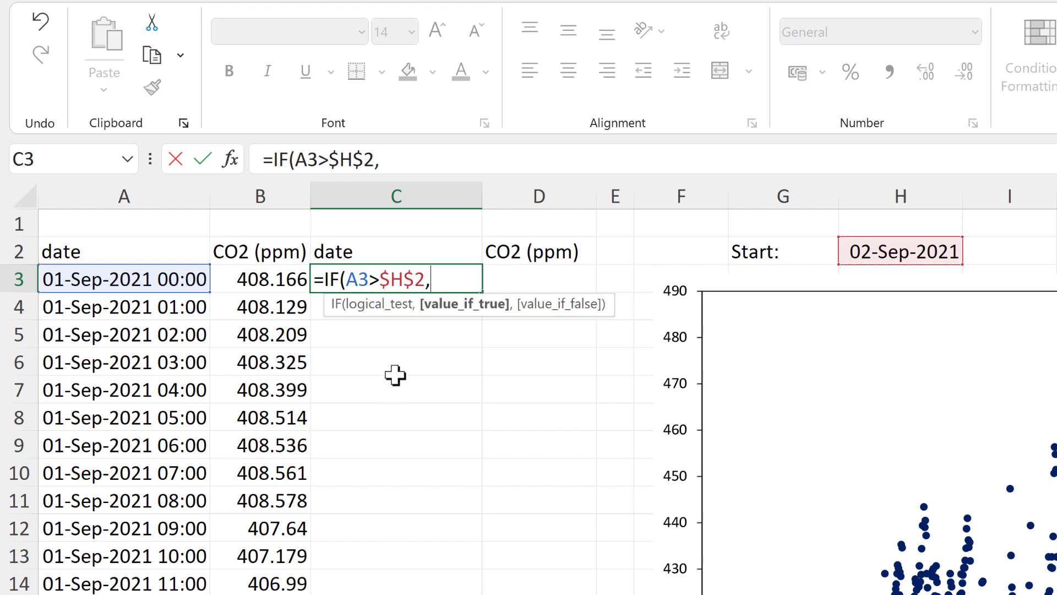
pyautogui.click(165, 278)
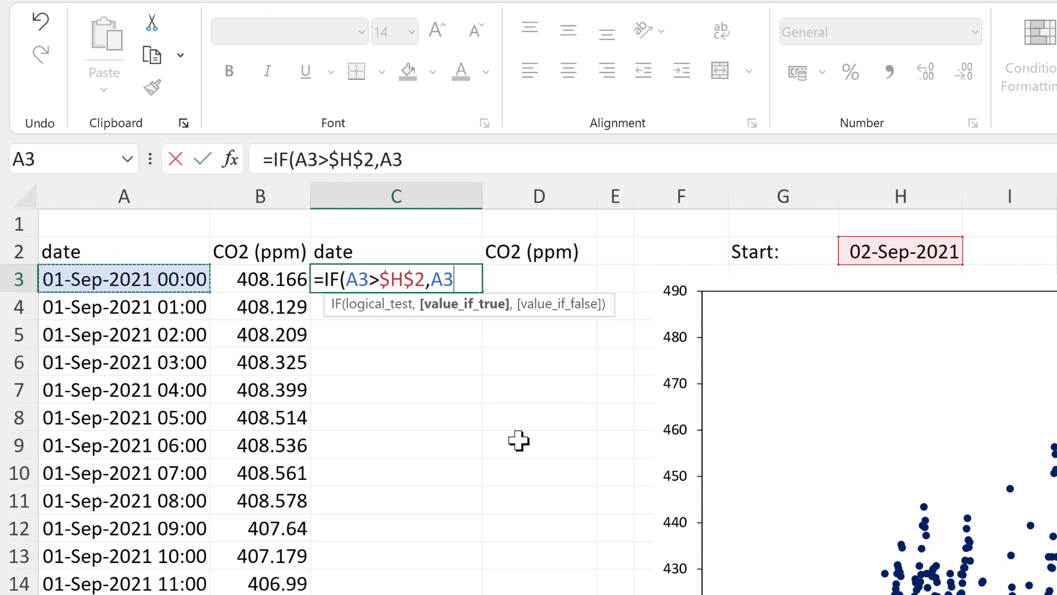
pyautogui.write(',')
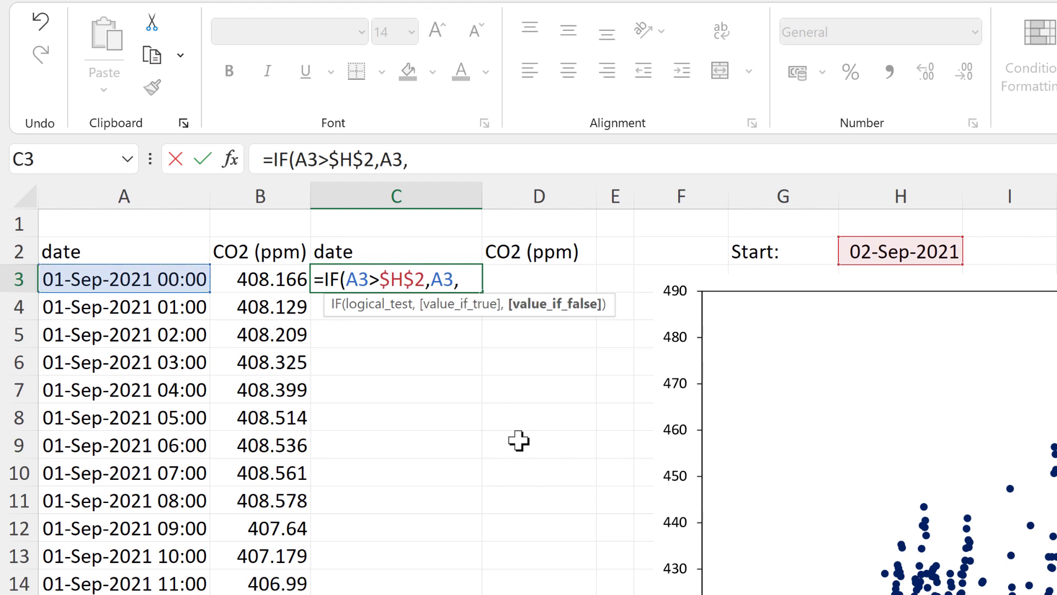
pyautogui.write('NA(')
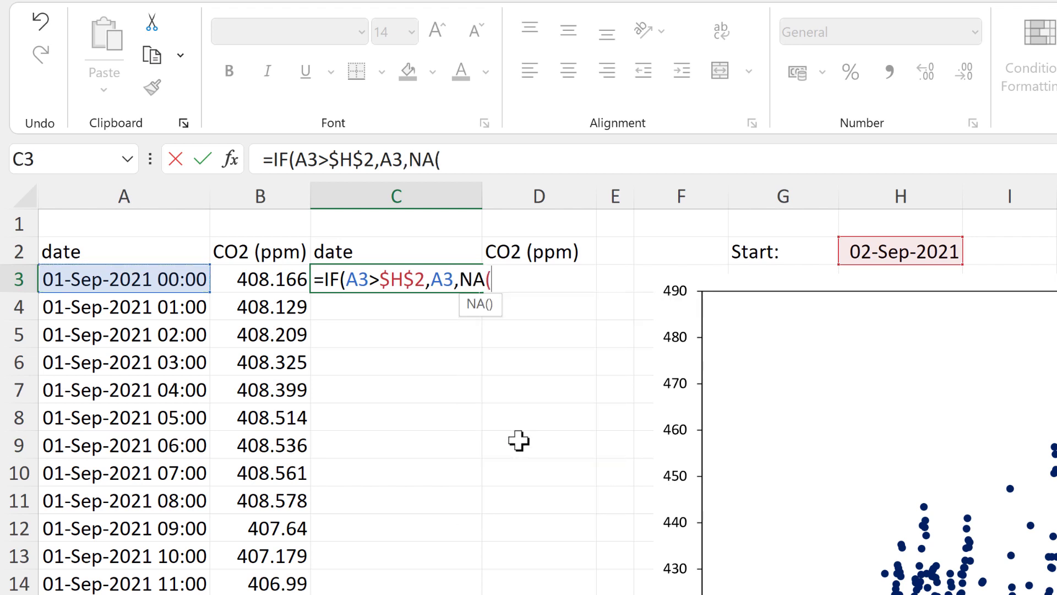
pyautogui.write('))')
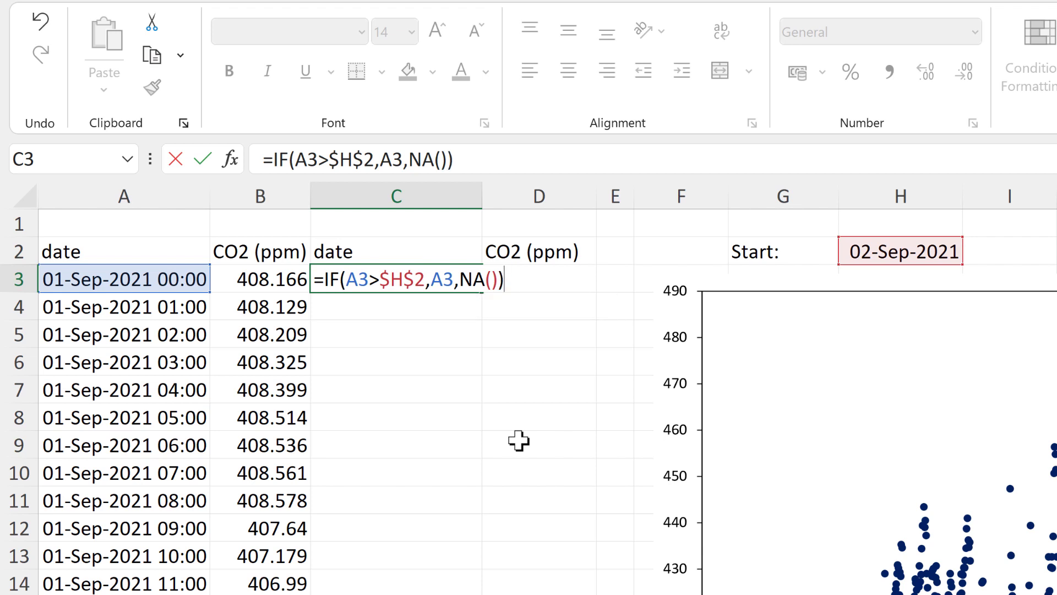
pyautogui.press('Return')
# Fill C3's formula down column C and copy column A's date format onto column C.
pyautogui.click(452, 279)
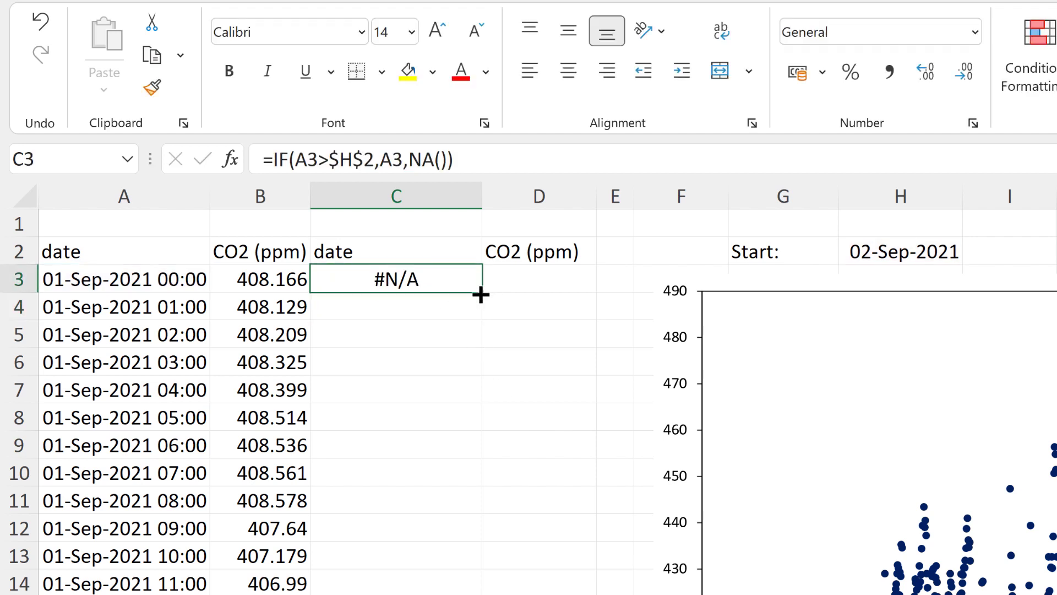
pyautogui.doubleClick(481, 294)
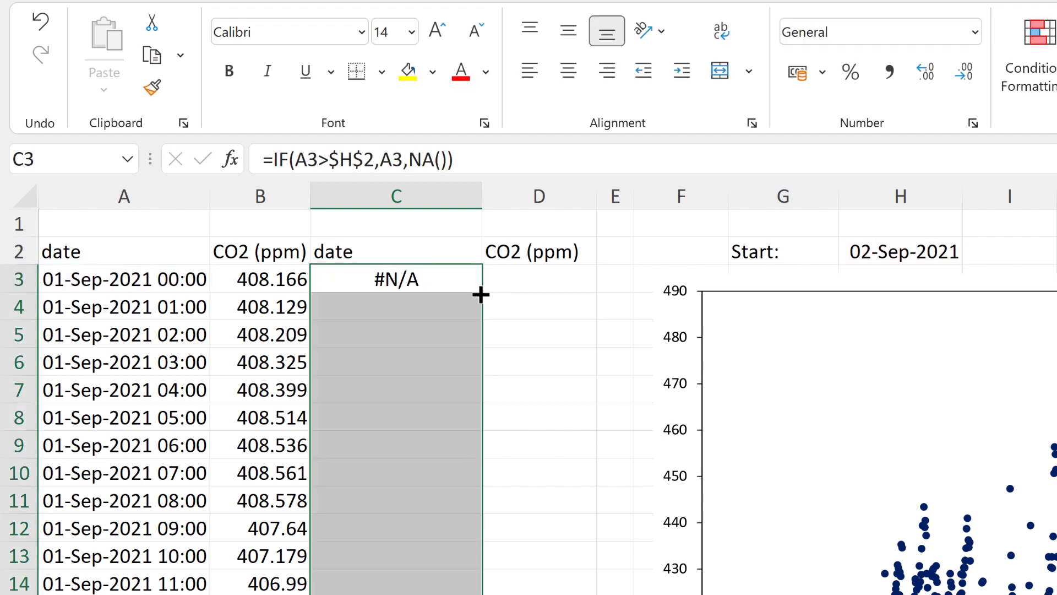
pyautogui.click(448, 286)
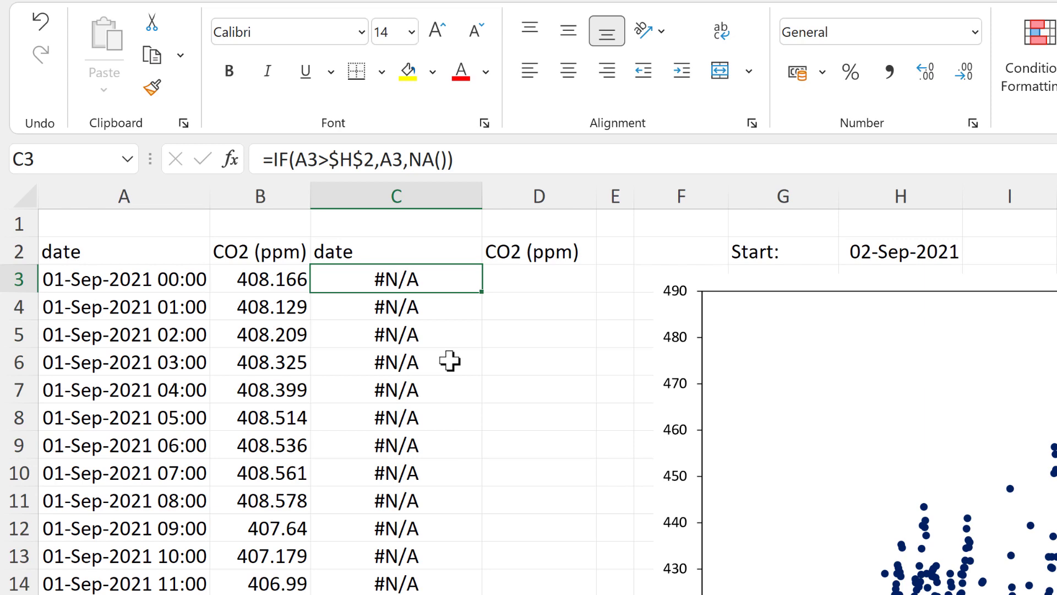
pyautogui.scroll(-7, 450, 361)
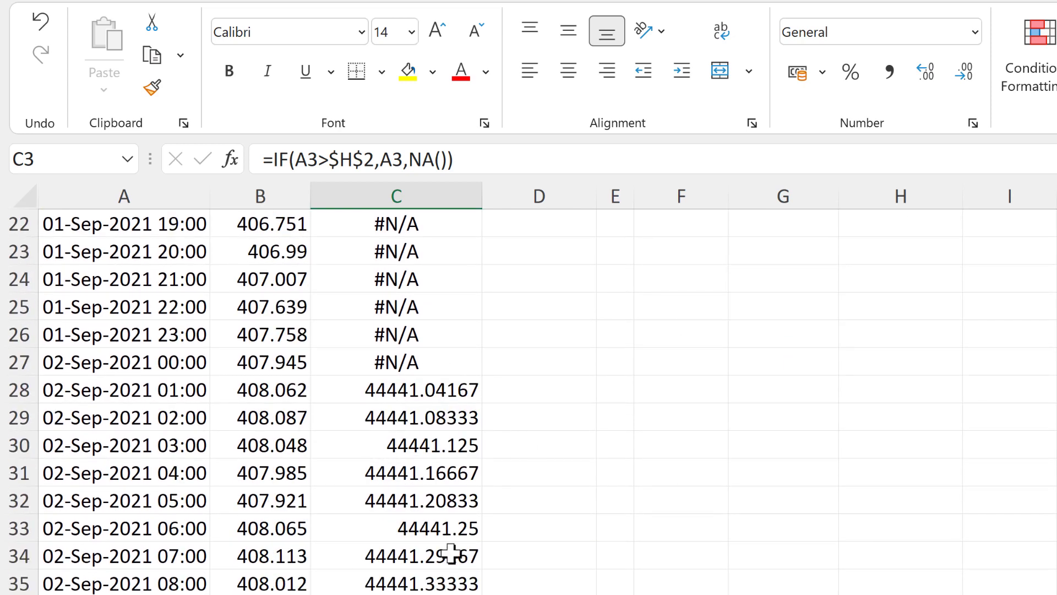
pyautogui.scroll(7, 450, 554)
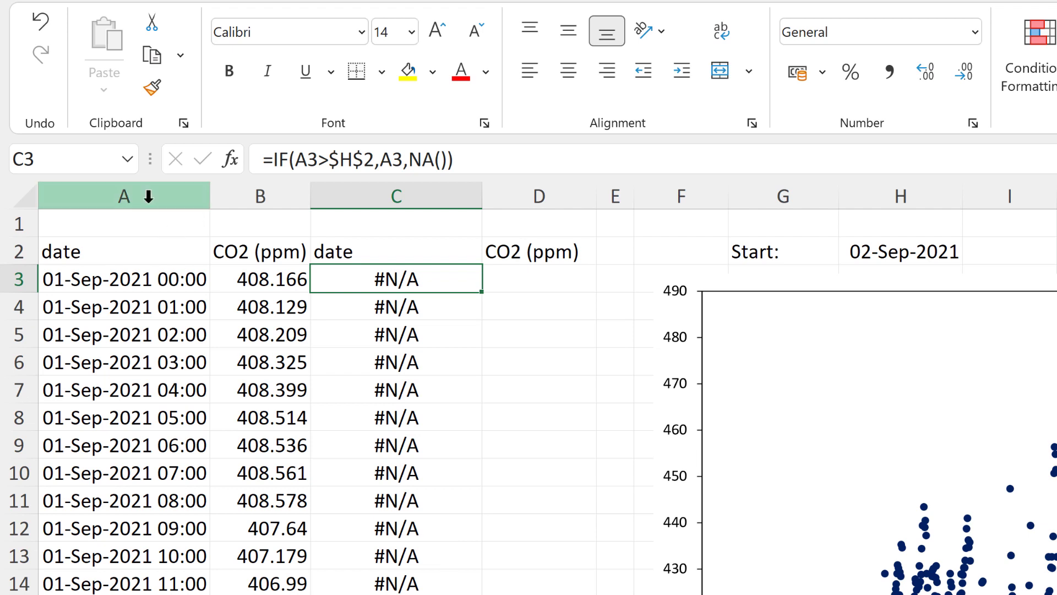
pyautogui.click(148, 197)
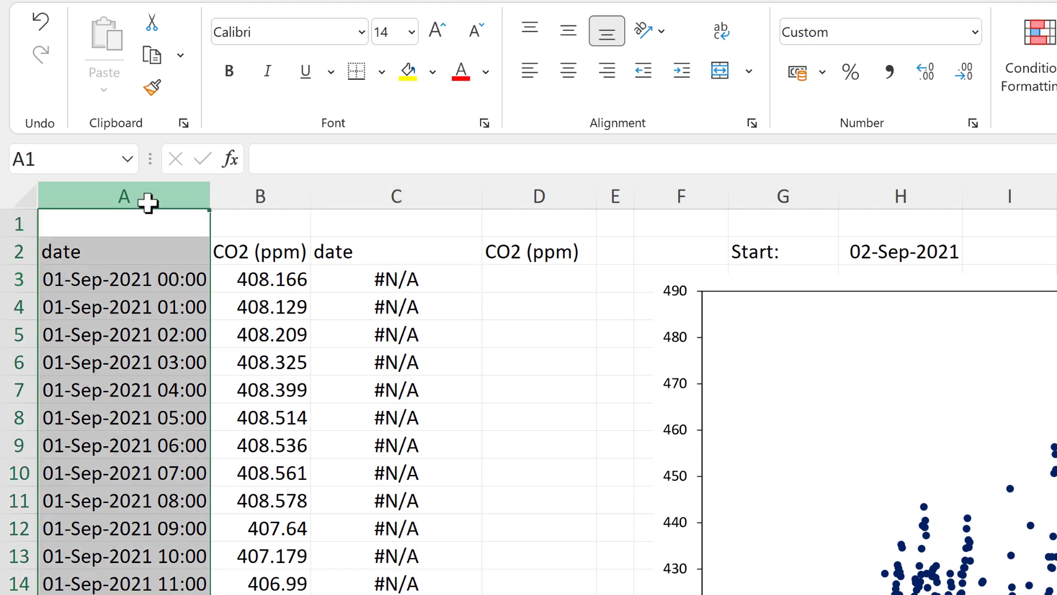
pyautogui.click(151, 87)
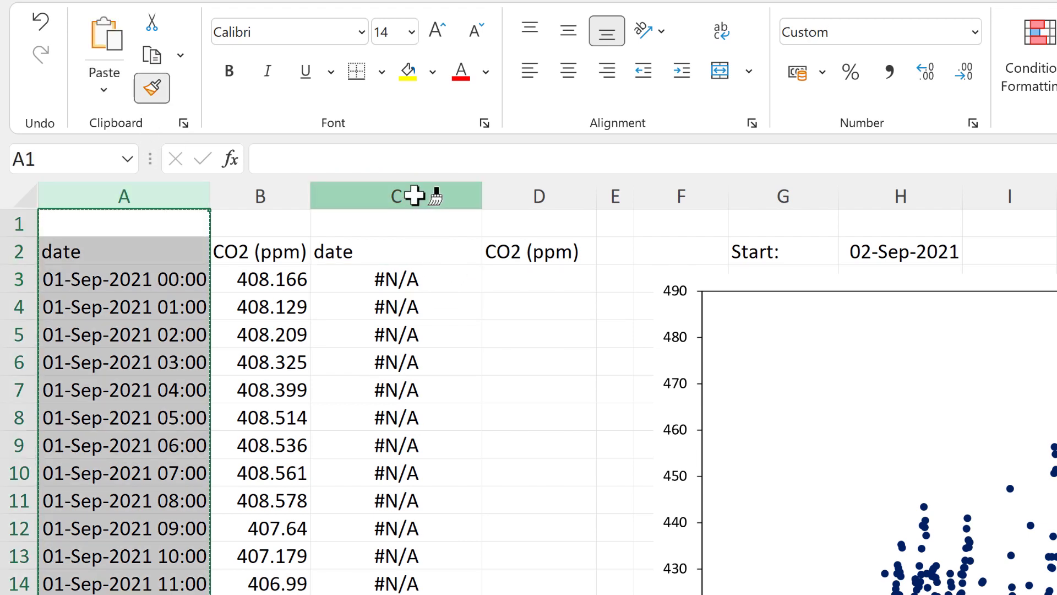
pyautogui.click(414, 196)
# Compare C27 with A27, where the 02-Sep-2021 00:00 row still shows #N/A.
pyautogui.click(425, 303)
pyautogui.scroll(-8, 452, 410)
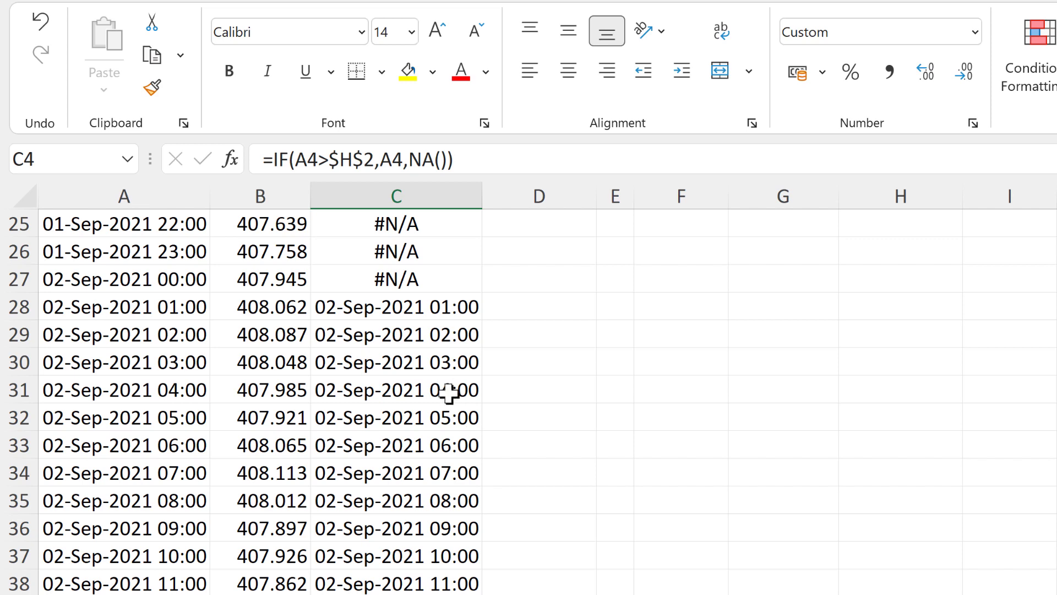
pyautogui.scroll(7, 448, 391)
pyautogui.scroll(1, 447, 396)
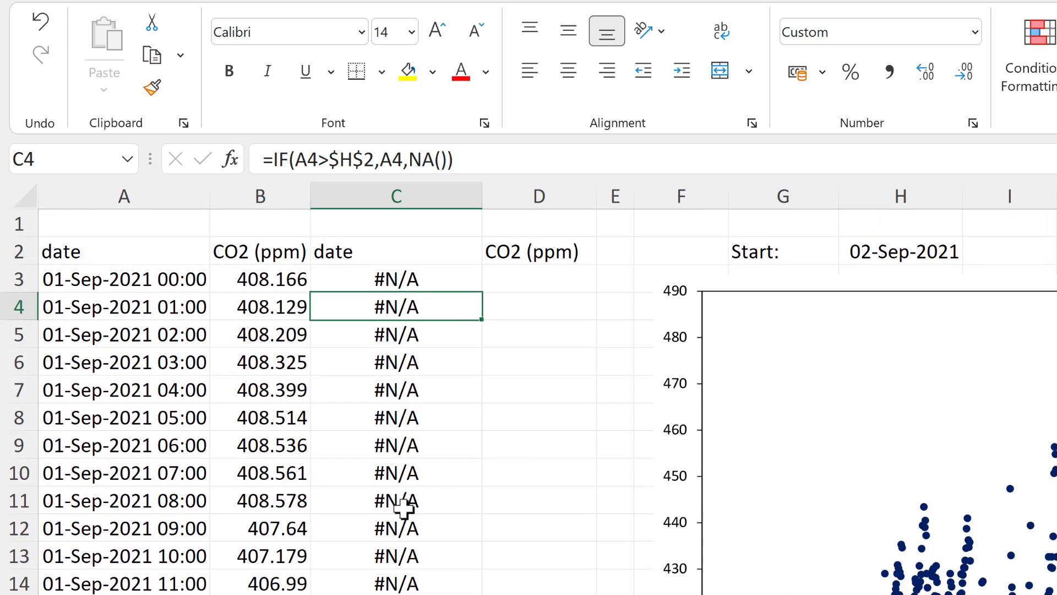
pyautogui.scroll(-2, 406, 506)
pyautogui.scroll(-7, 416, 513)
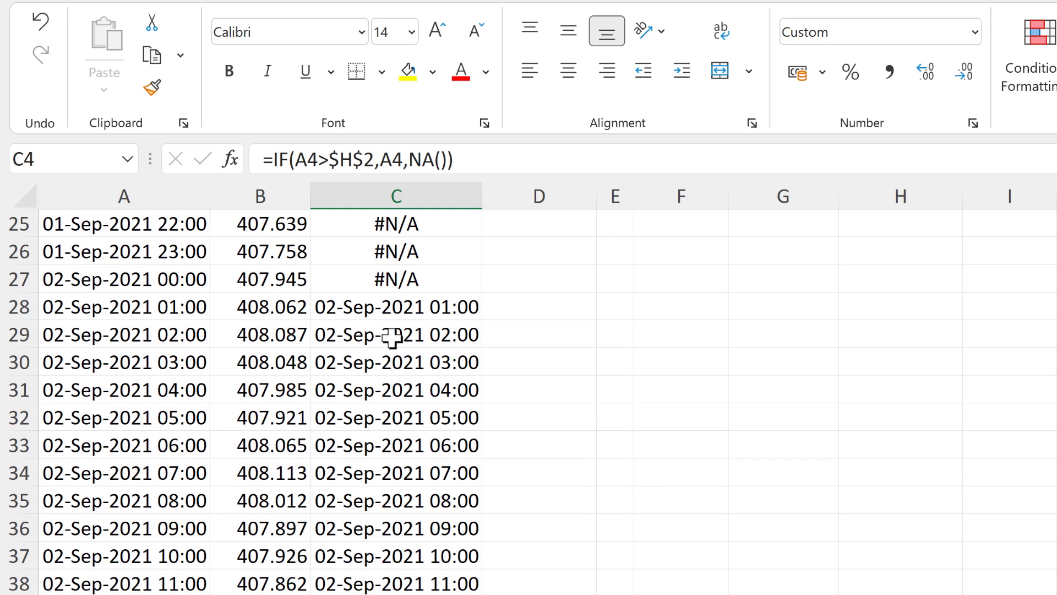
pyautogui.scroll(-2, 420, 414)
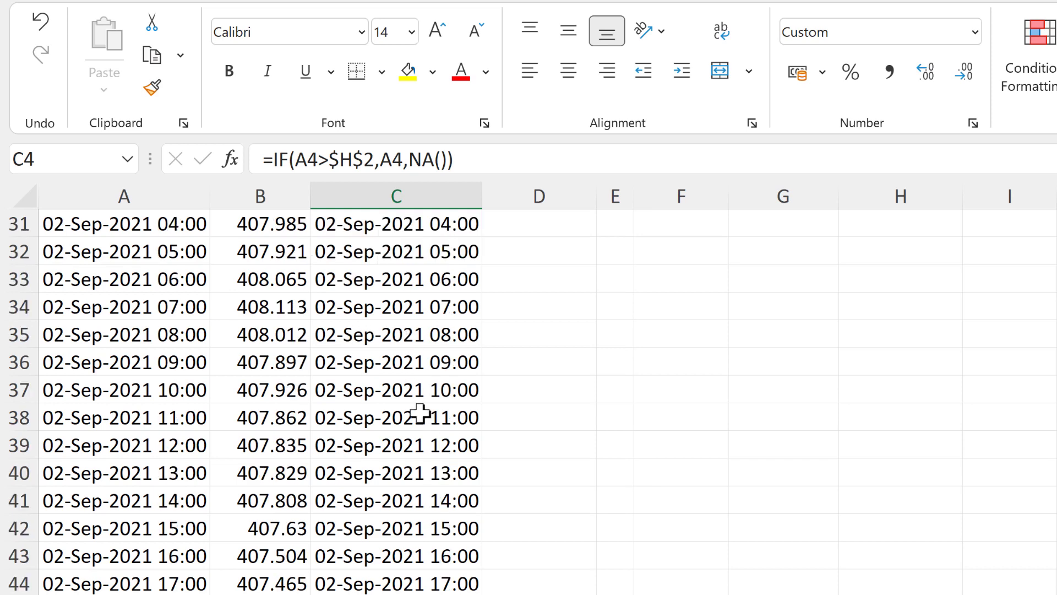
pyautogui.scroll(3, 420, 414)
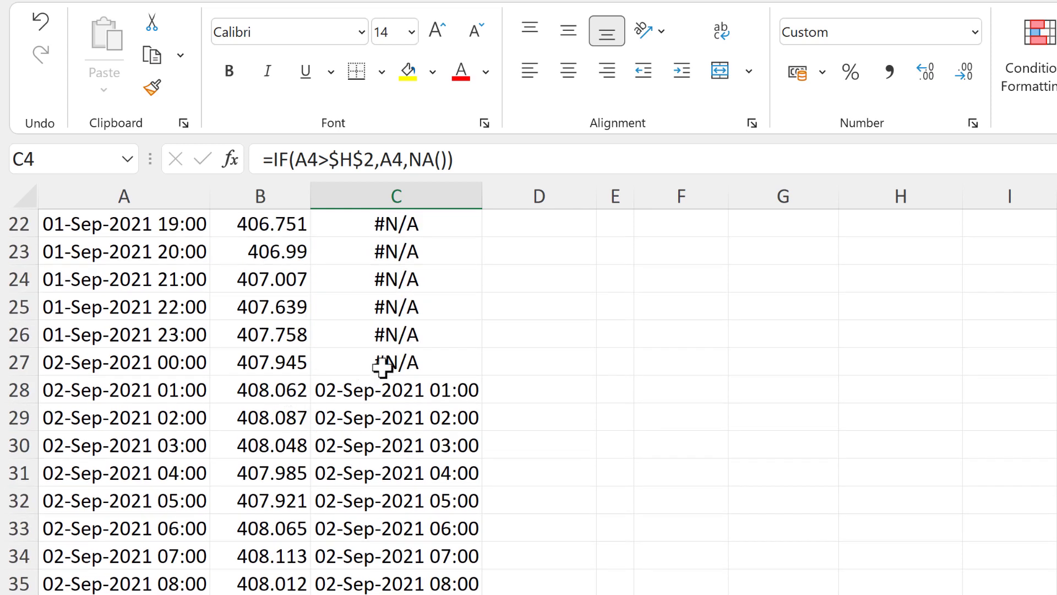
pyautogui.click(384, 361)
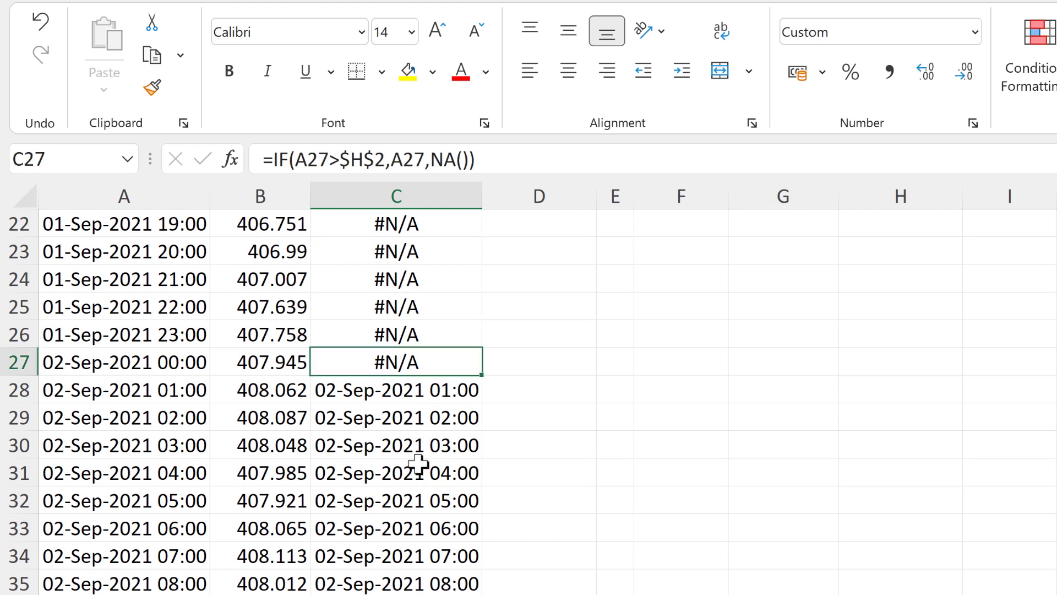
pyautogui.click(132, 362)
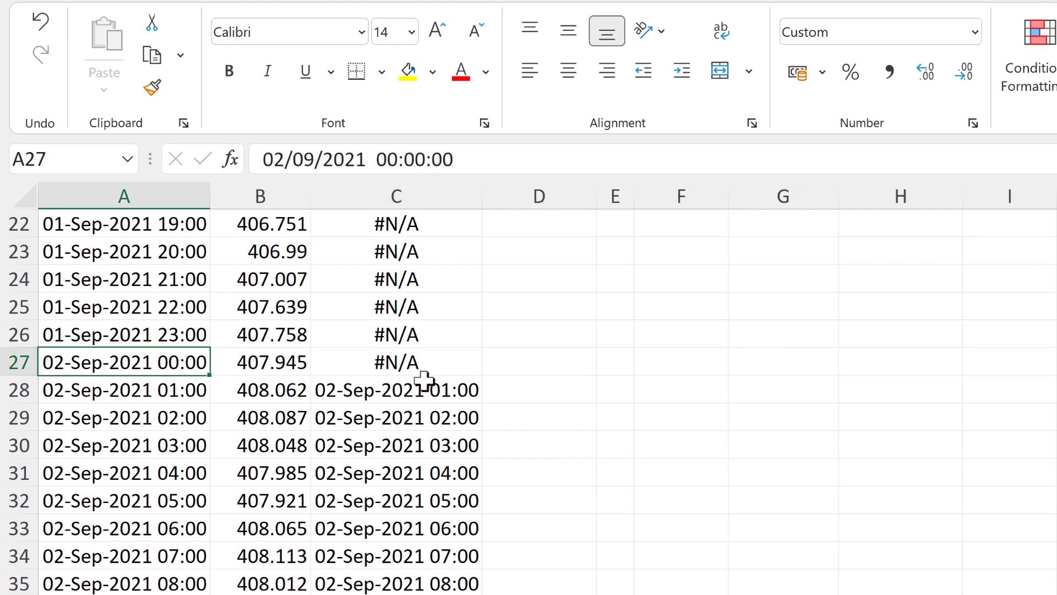
# Change C3's comparison to >= and refill column C, so C27 shows 02-Sep-2021 00:00.
pyautogui.click(430, 362)
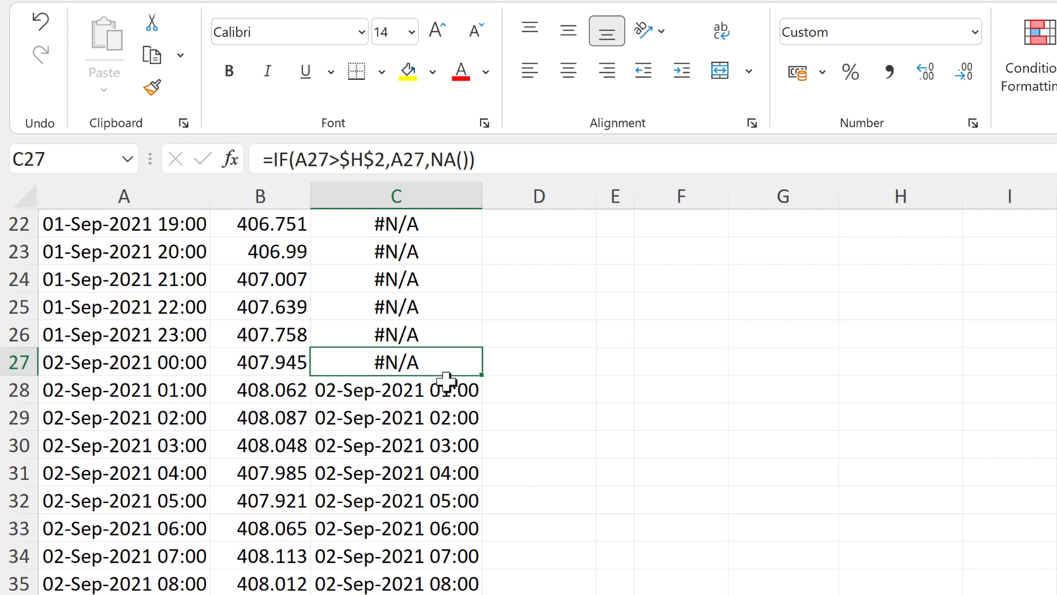
pyautogui.scroll(7, 444, 376)
pyautogui.click(407, 279)
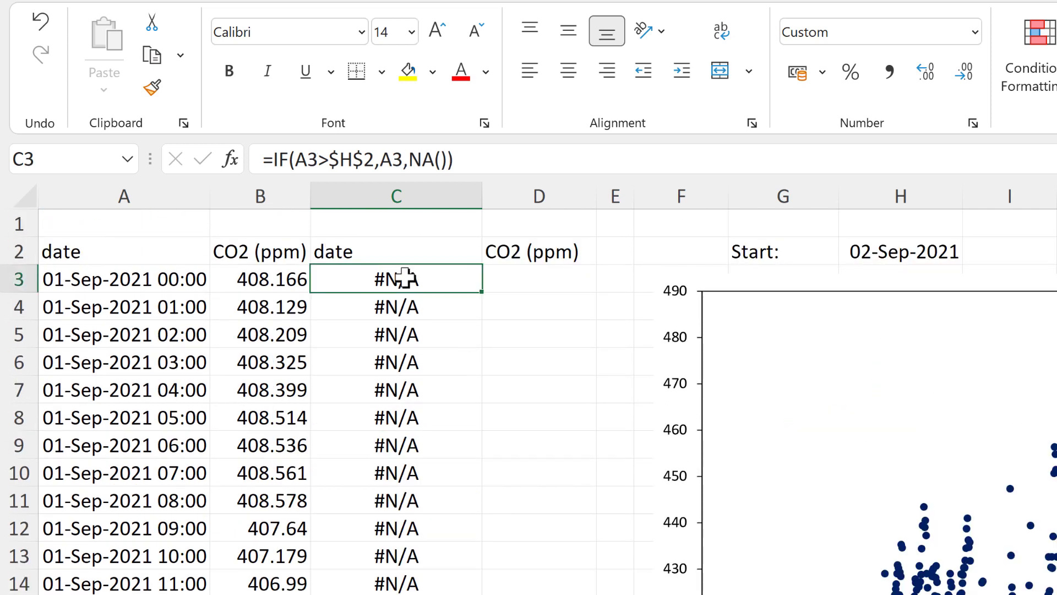
pyautogui.click(333, 161)
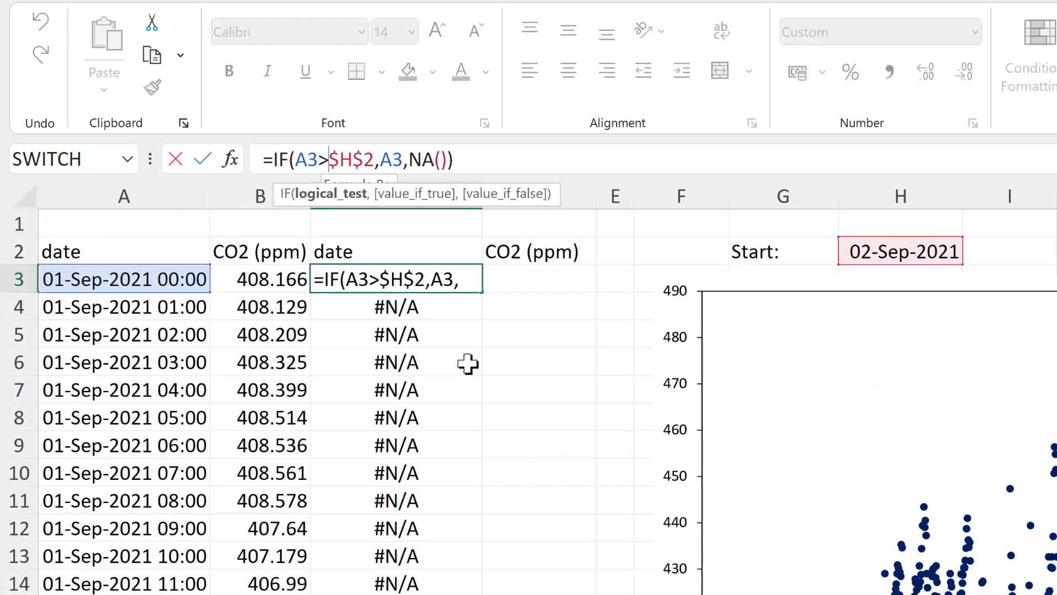
pyautogui.write('=')
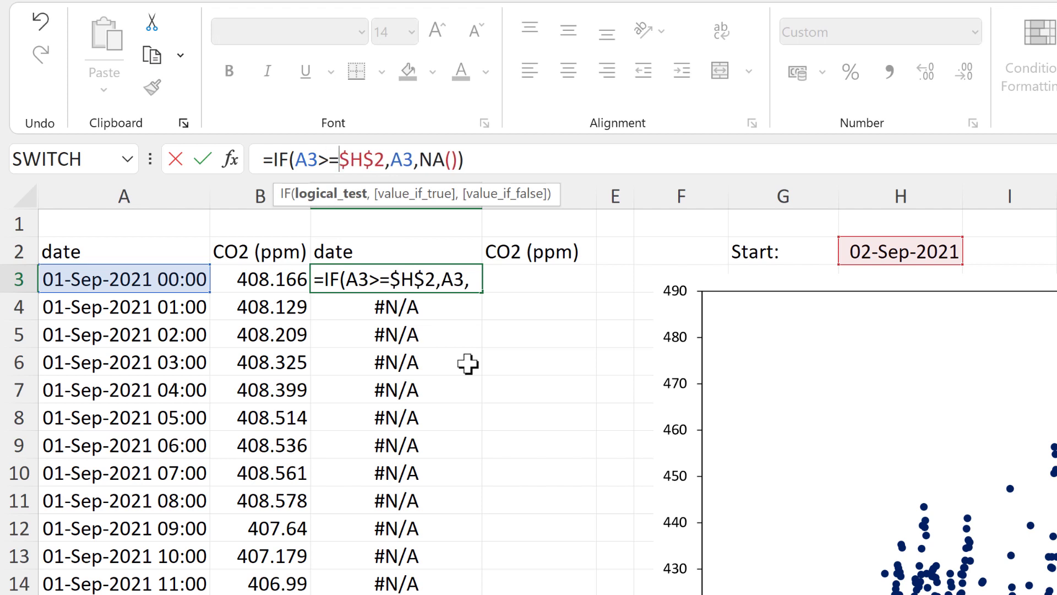
pyautogui.hotkey('ctrl', 'Return')
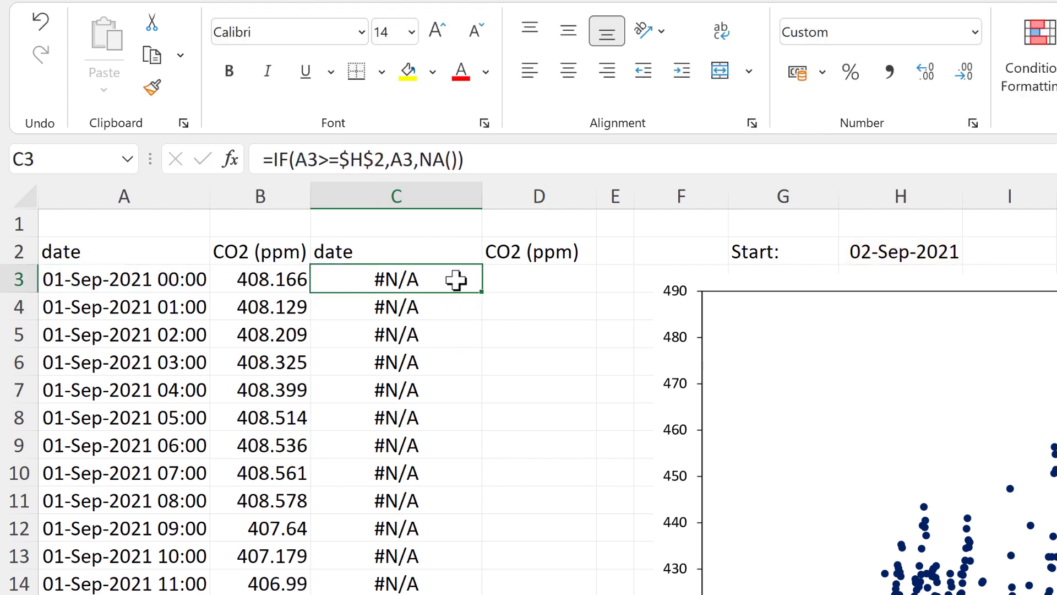
pyautogui.doubleClick(482, 291)
pyautogui.press('Down')
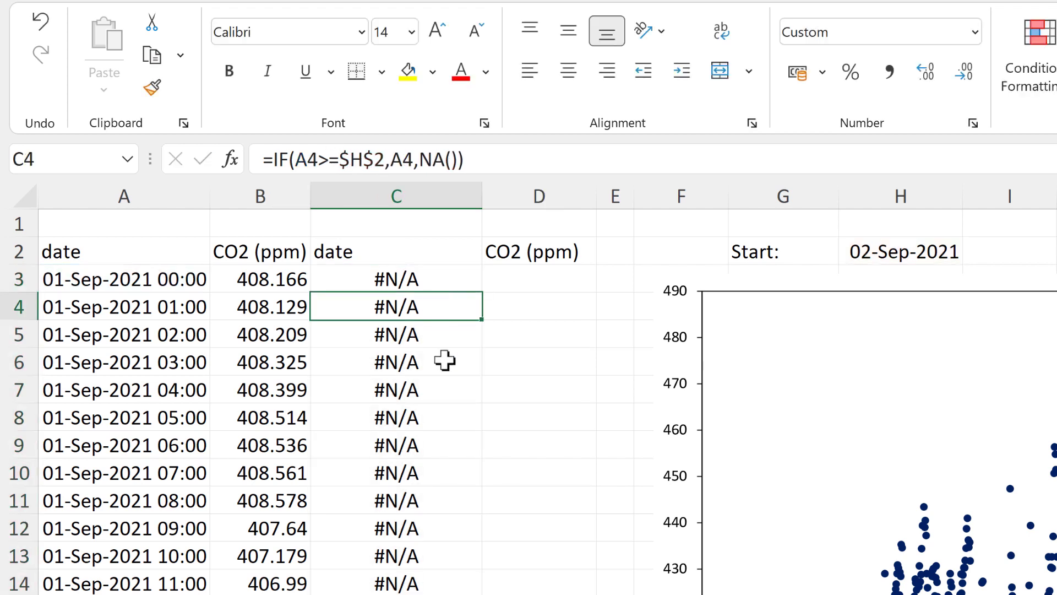
pyautogui.scroll(-5, 451, 390)
pyautogui.scroll(-2, 450, 390)
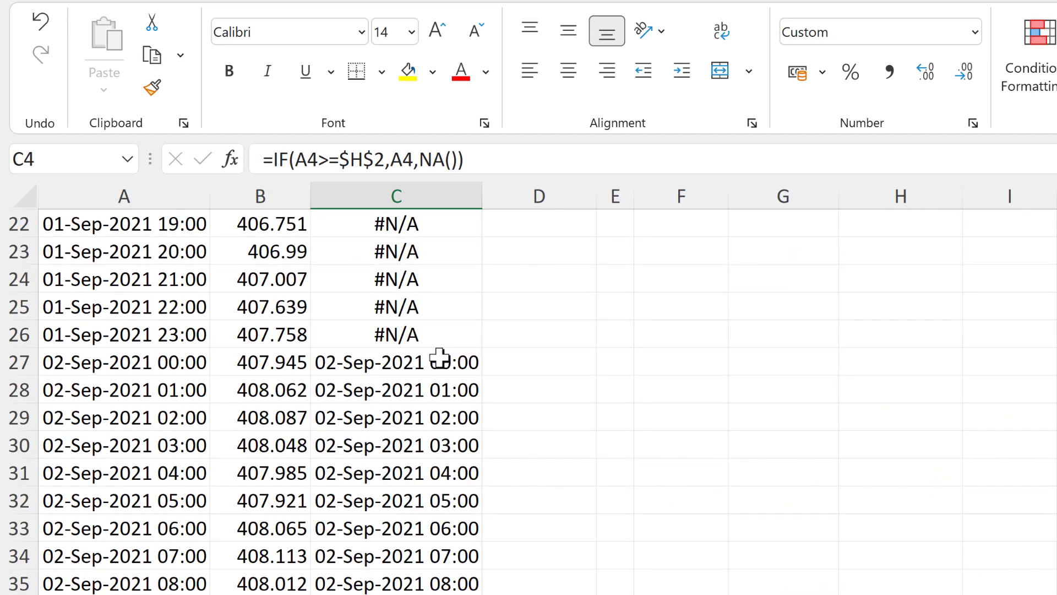
pyautogui.click(440, 363)
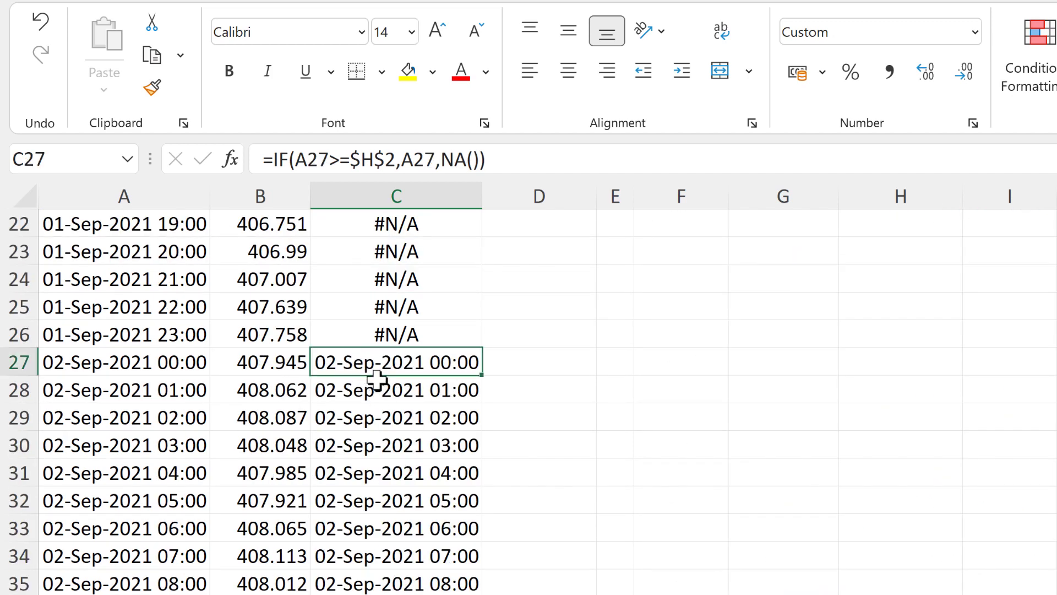
pyautogui.scroll(7, 428, 446)
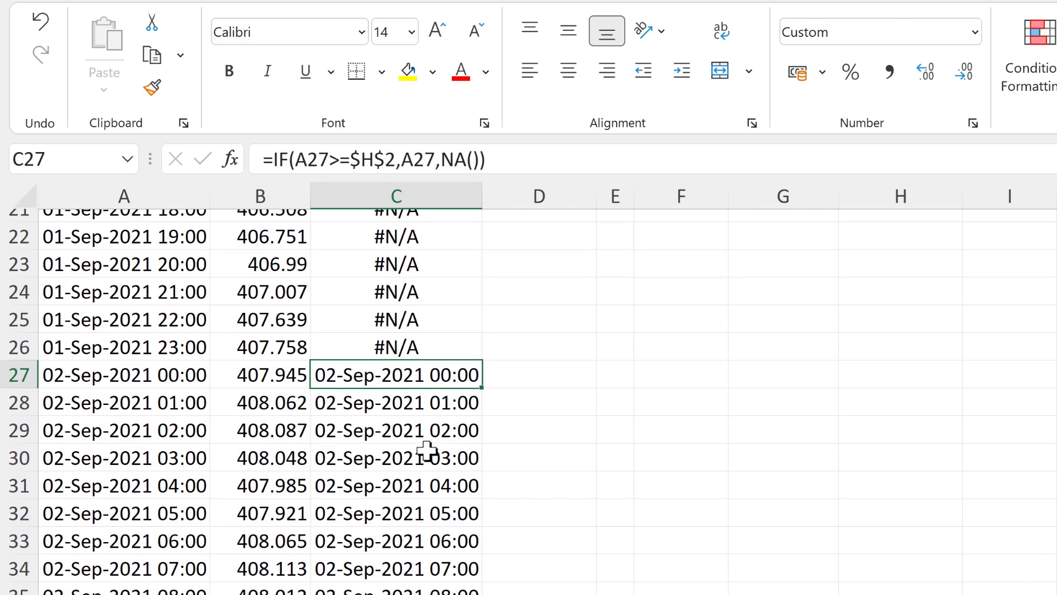
# Extend C3's formula to =IF((A3>=$H$2)*(A3<$L$2),A3,NA()) with L2 locked absolute.
pyautogui.click(398, 279)
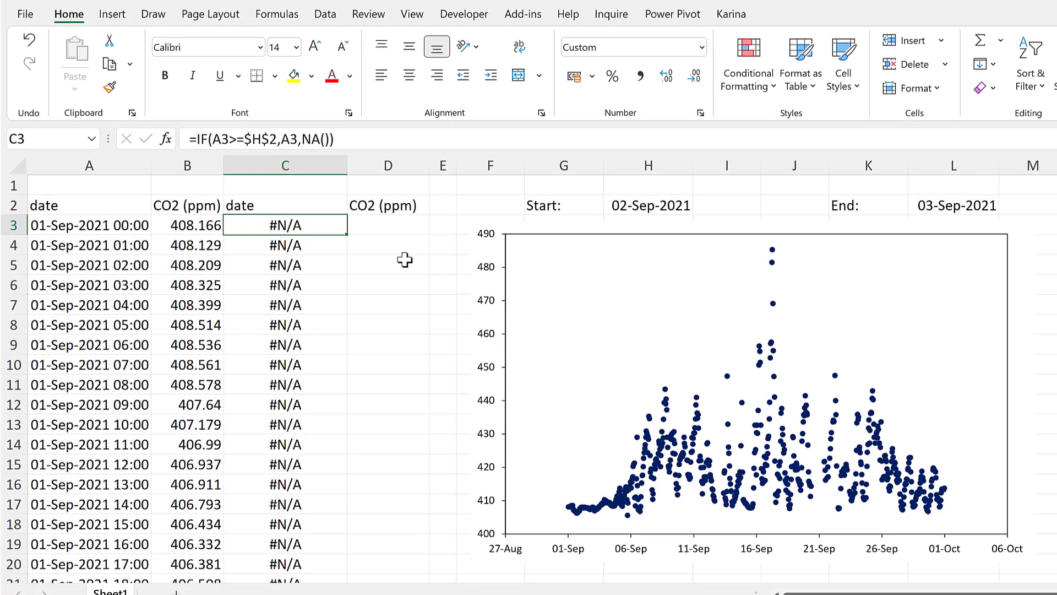
pyautogui.click(976, 207)
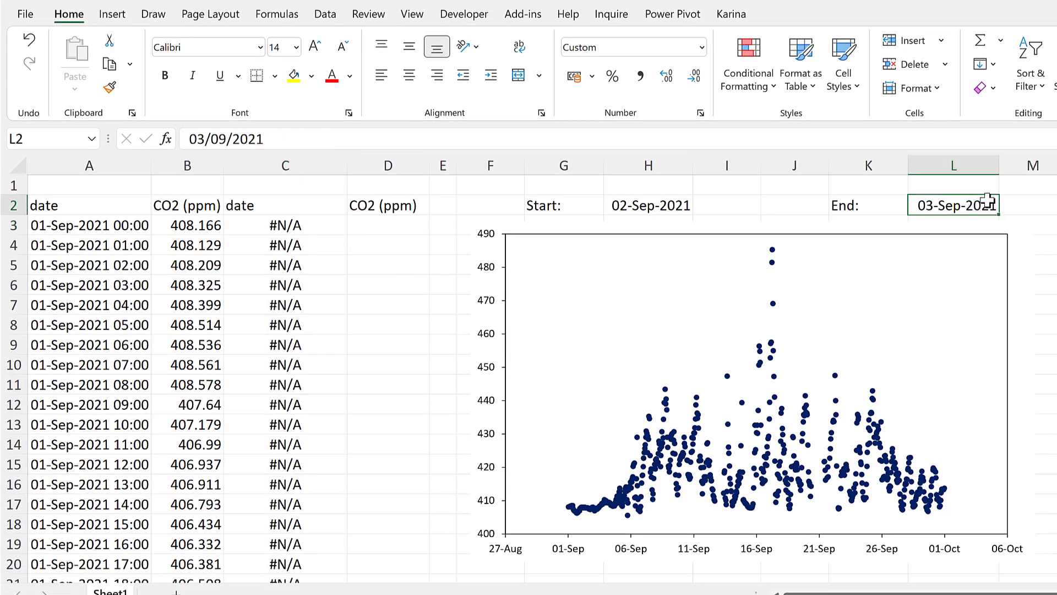
pyautogui.click(289, 229)
pyautogui.click(211, 138)
pyautogui.write('((A3>=$H$2,A3,NA(')
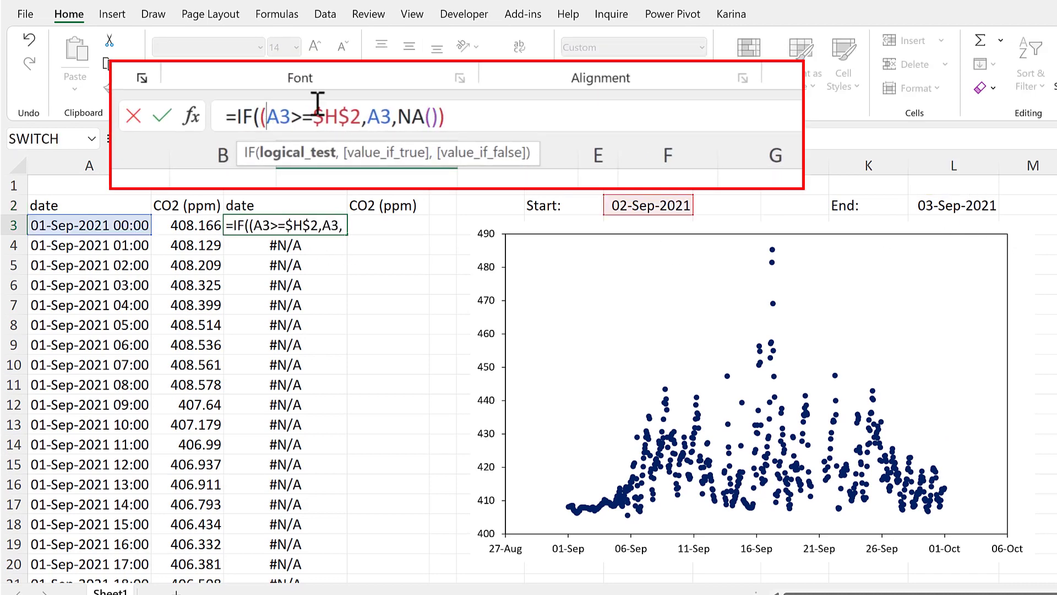
pyautogui.click(361, 117)
pyautogui.write(')')
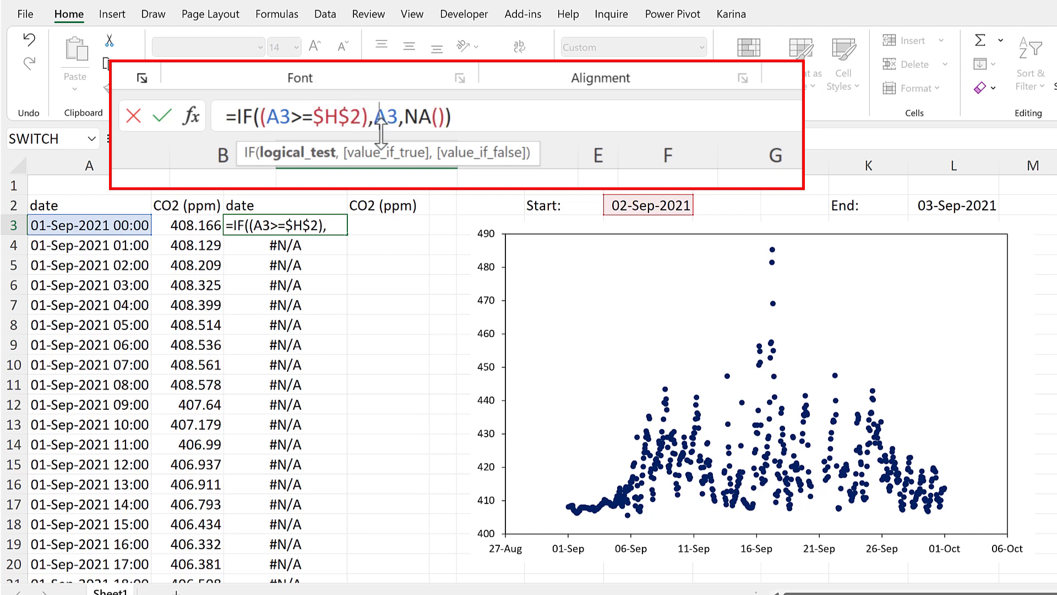
pyautogui.write('*')
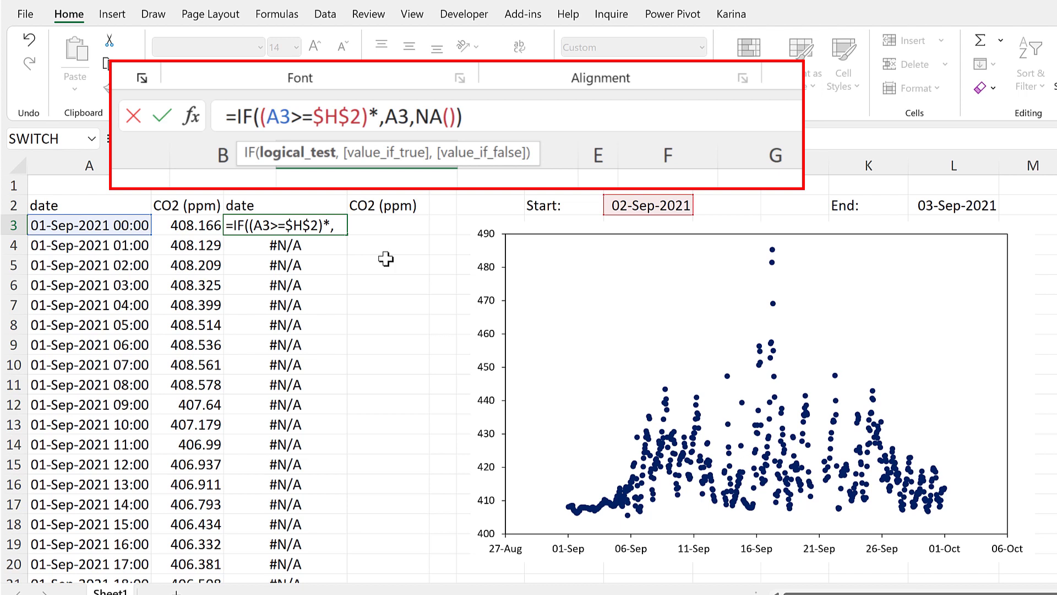
pyautogui.write('()')
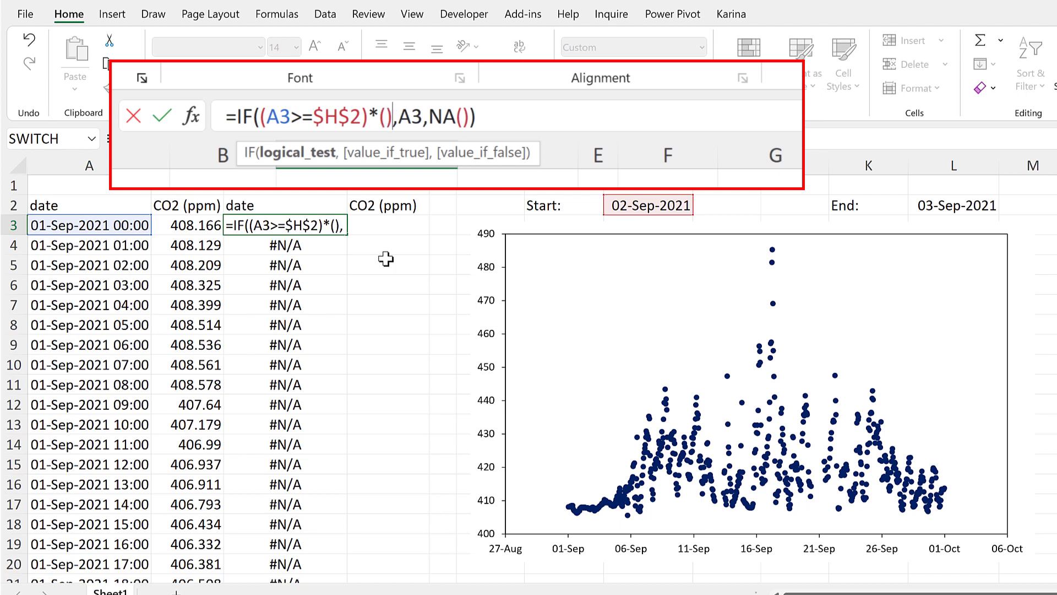
pyautogui.click(388, 117)
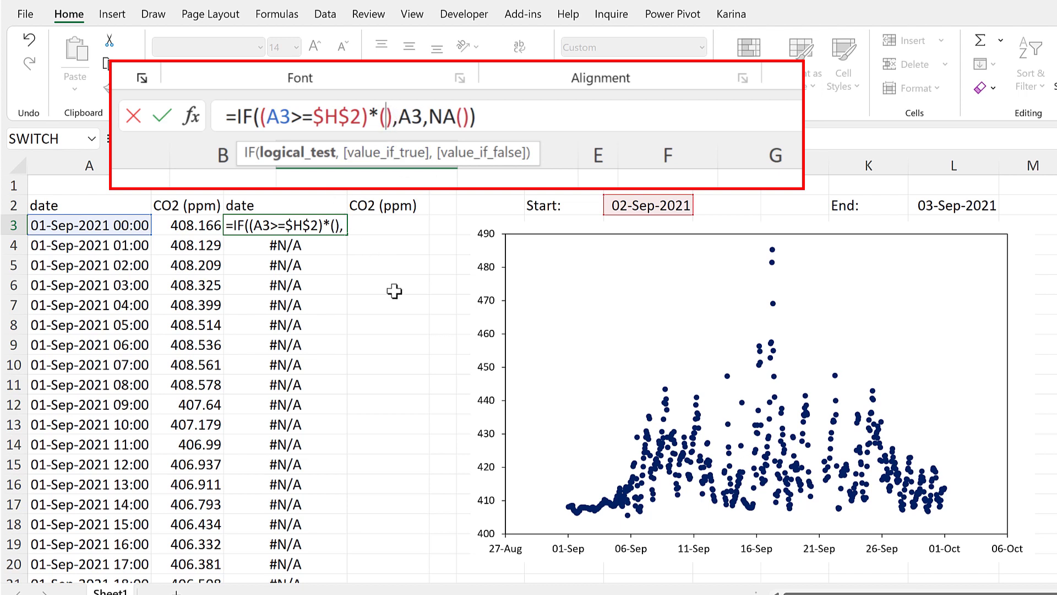
pyautogui.click(126, 221)
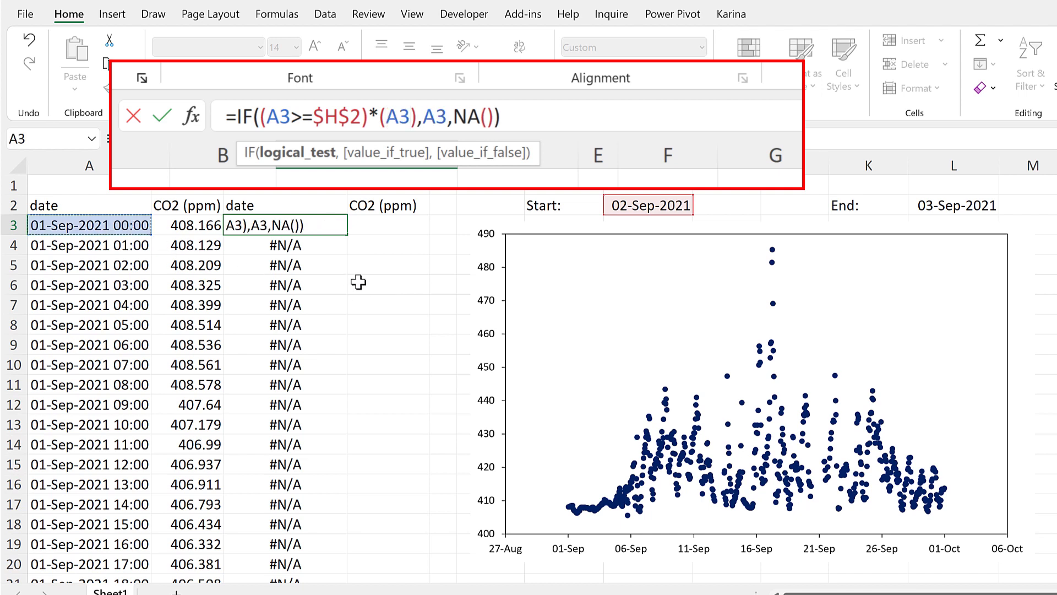
pyautogui.write('<')
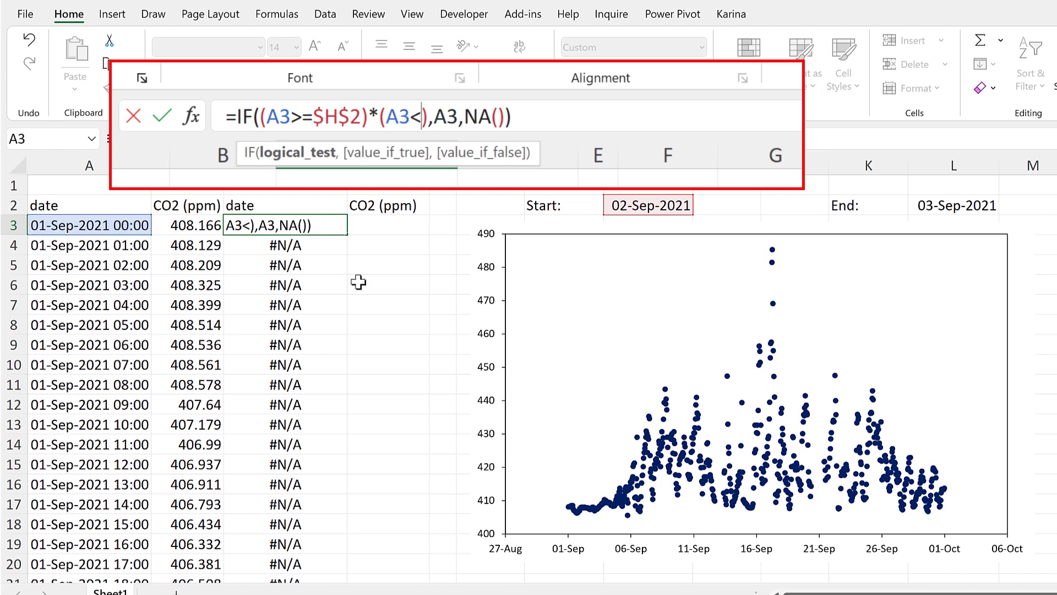
pyautogui.click(949, 199)
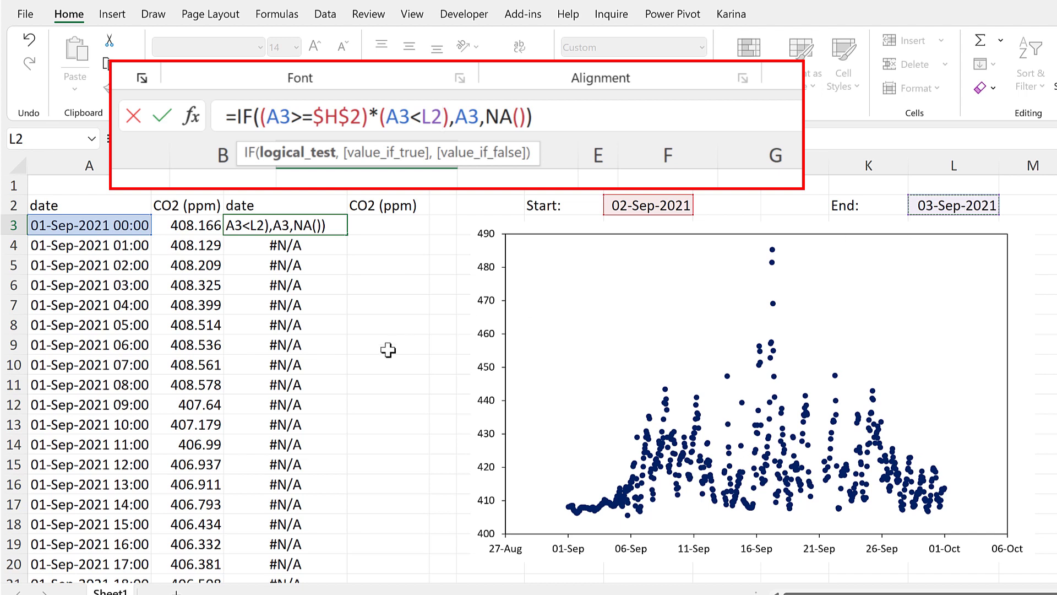
pyautogui.press('F4')
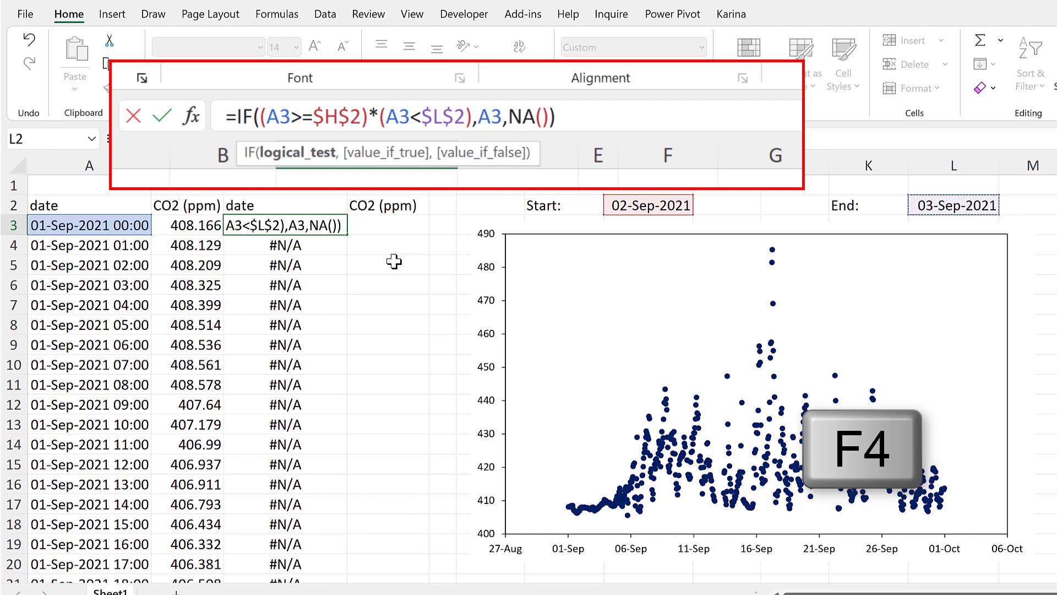
# Walk through the formula's start condition, end condition, multiplication, returned date and NA result.
pyautogui.click(367, 116)
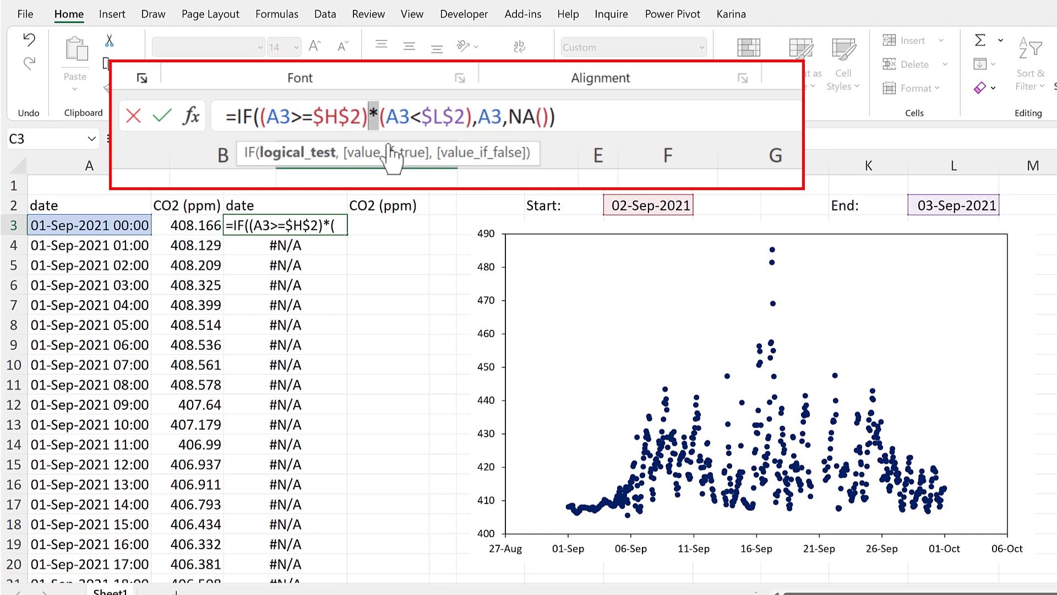
pyautogui.click(372, 117)
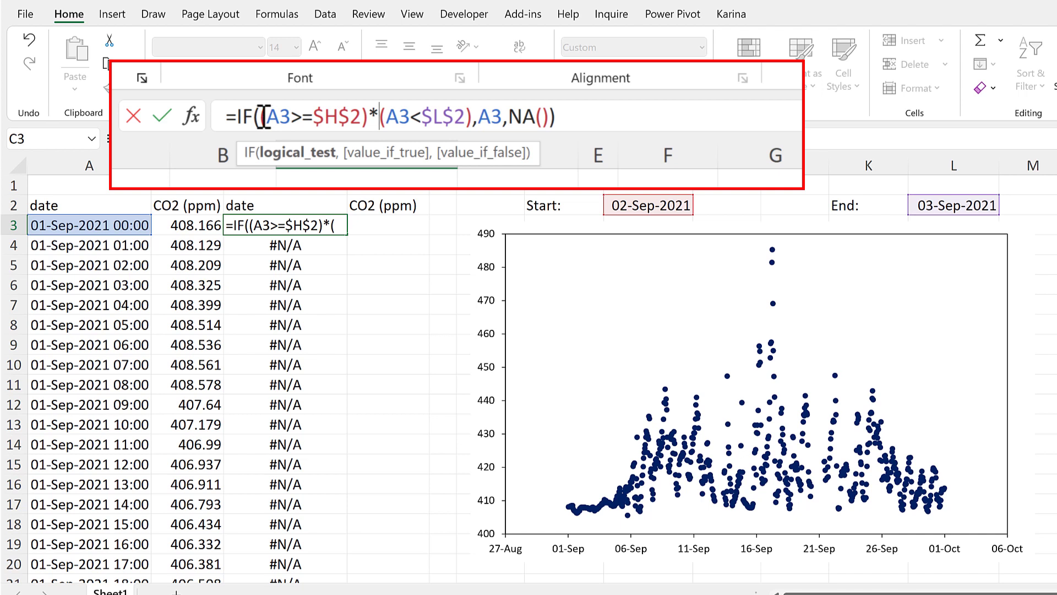
pyautogui.moveTo(261, 116); pyautogui.dragTo(368, 119)
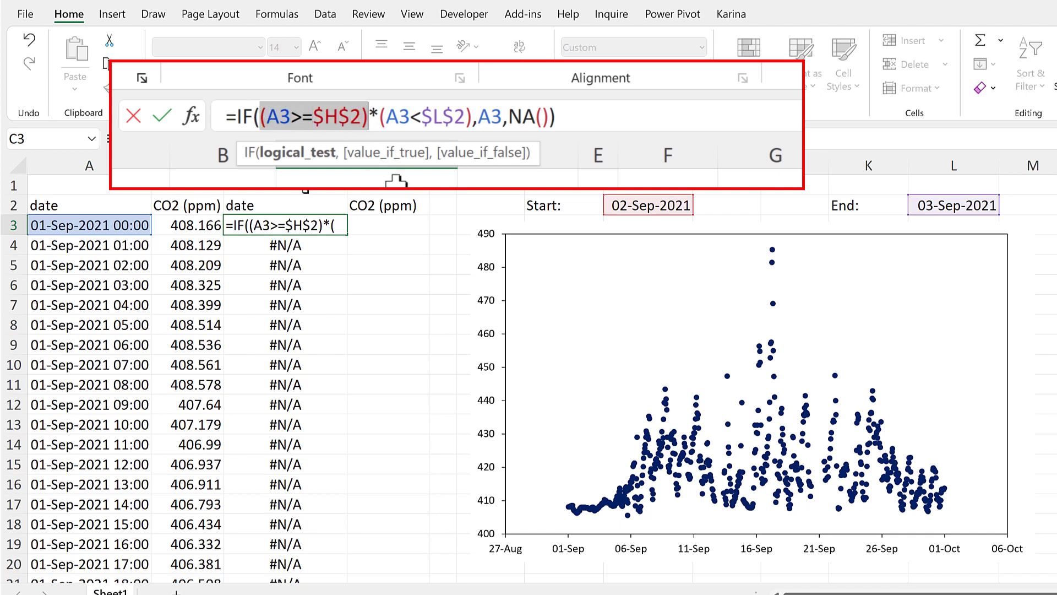
pyautogui.moveTo(380, 117); pyautogui.dragTo(473, 117)
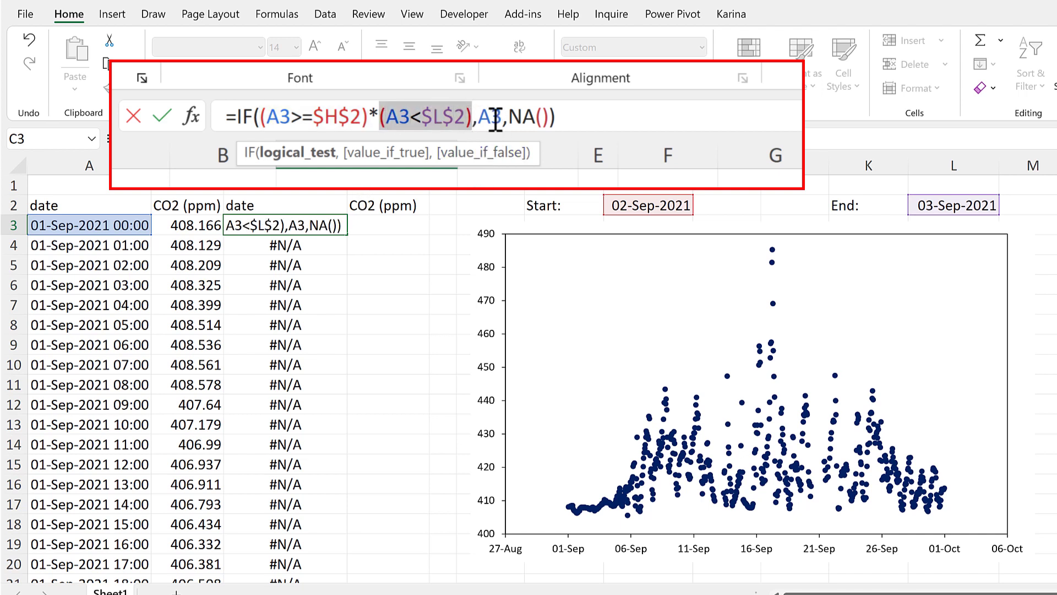
pyautogui.click(491, 117)
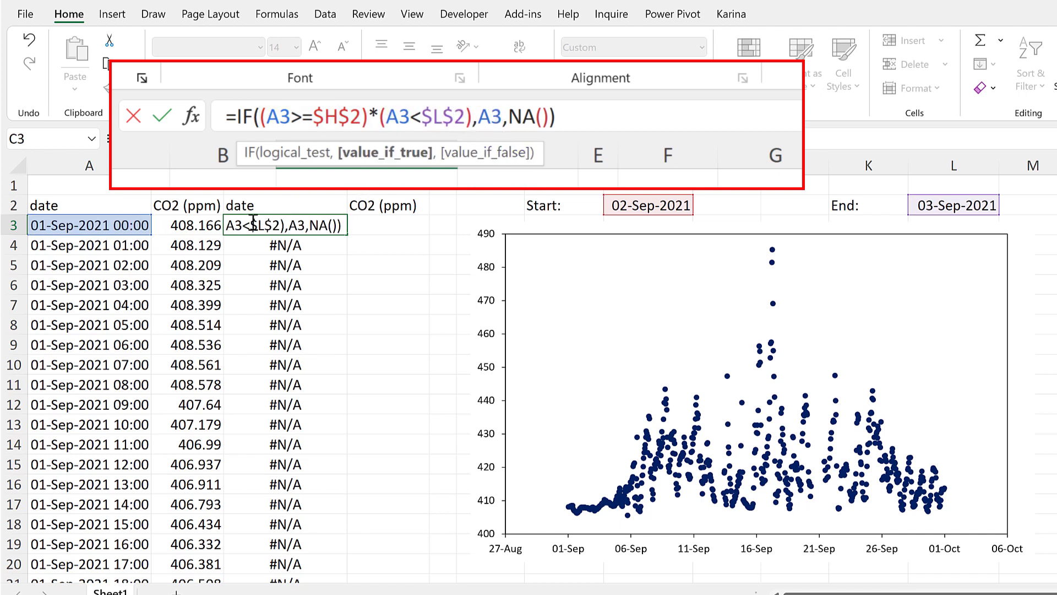
pyautogui.click(535, 117)
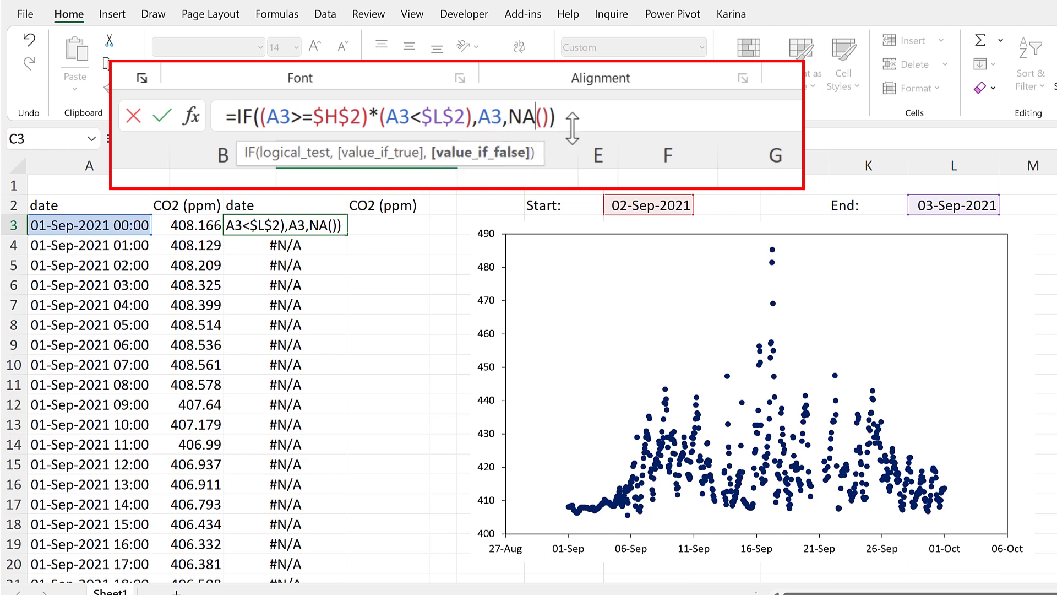
# Fill the two-condition formula down column C and check the 03-Sep-2021 00:00 row 51.
pyautogui.press('Return')
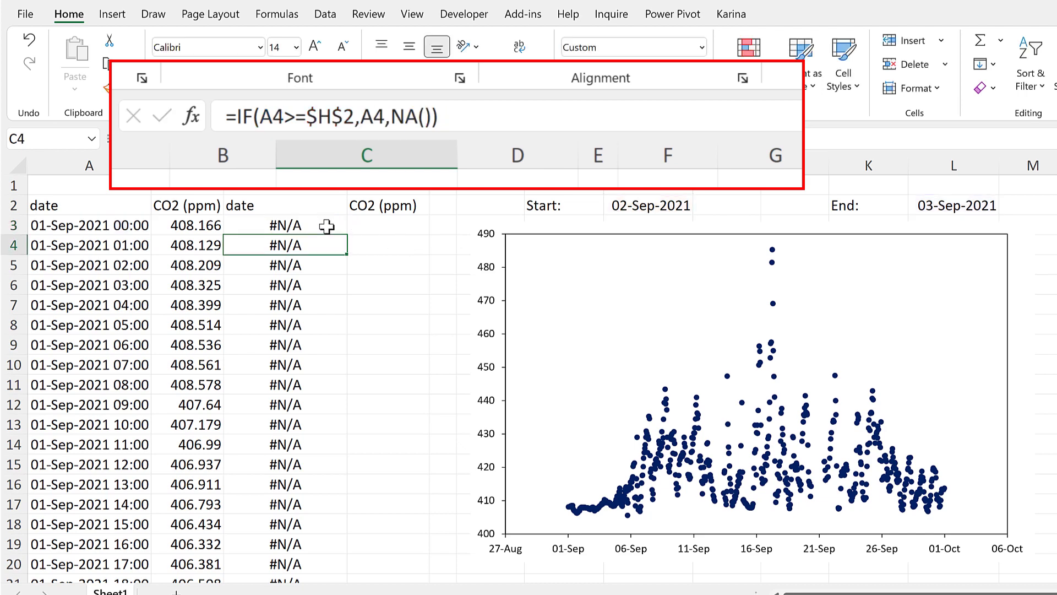
pyautogui.click(331, 227)
pyautogui.doubleClick(347, 235)
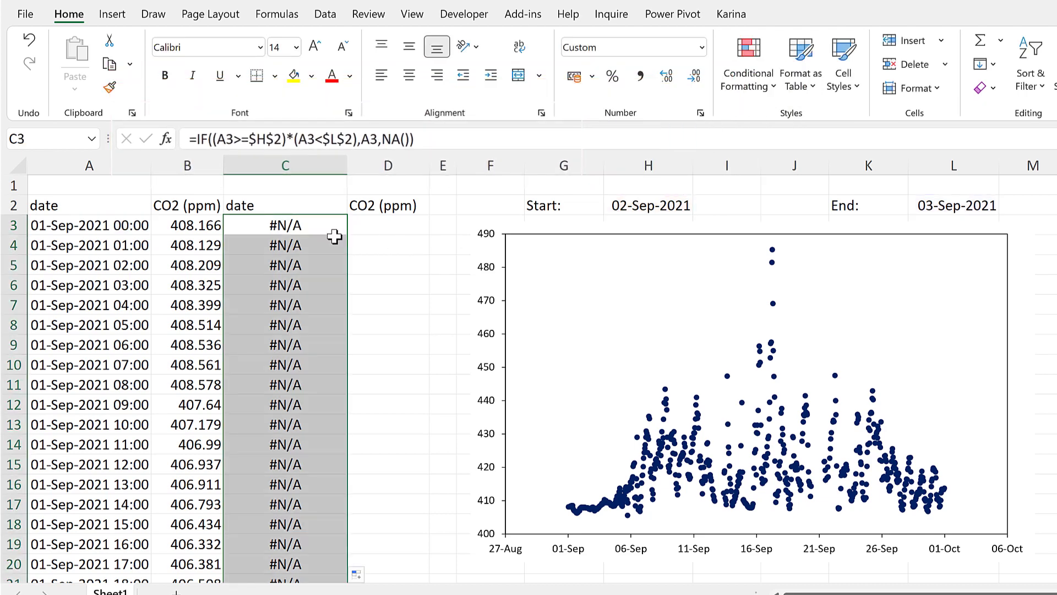
pyautogui.click(318, 245)
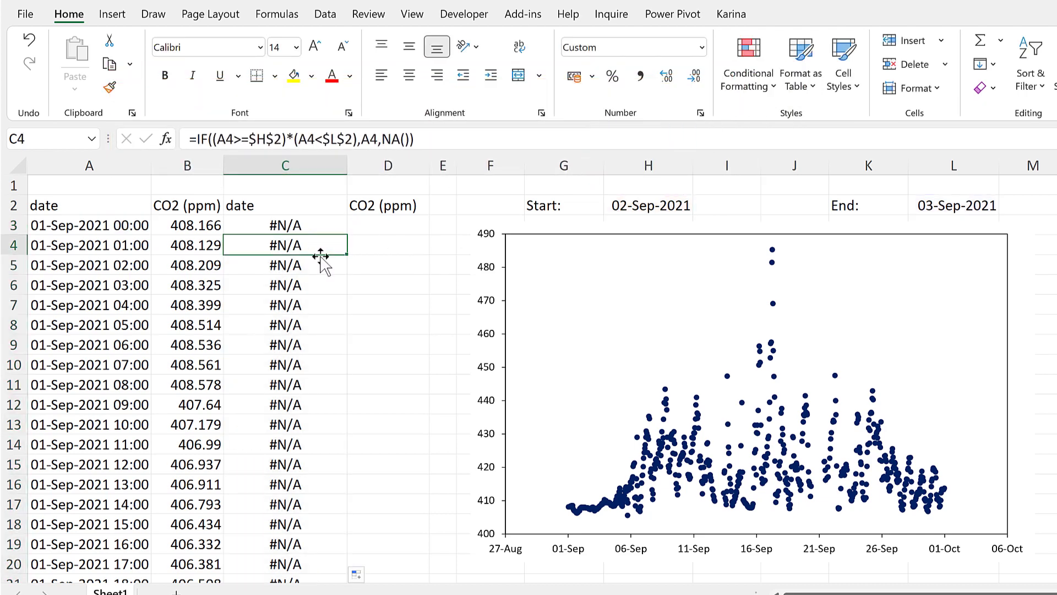
pyautogui.scroll(-6, 321, 258)
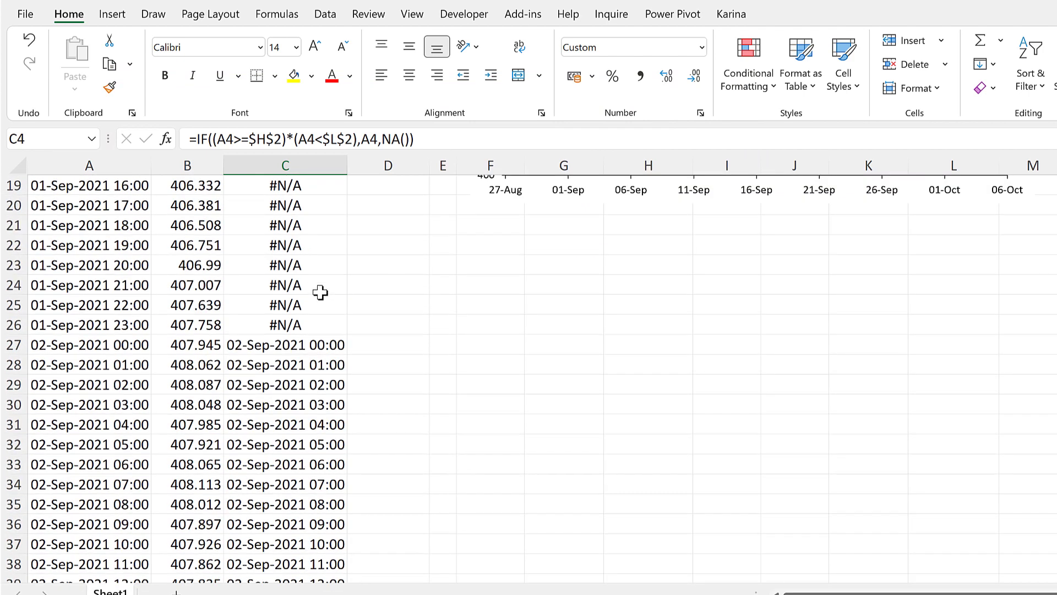
pyautogui.scroll(-8, 320, 292)
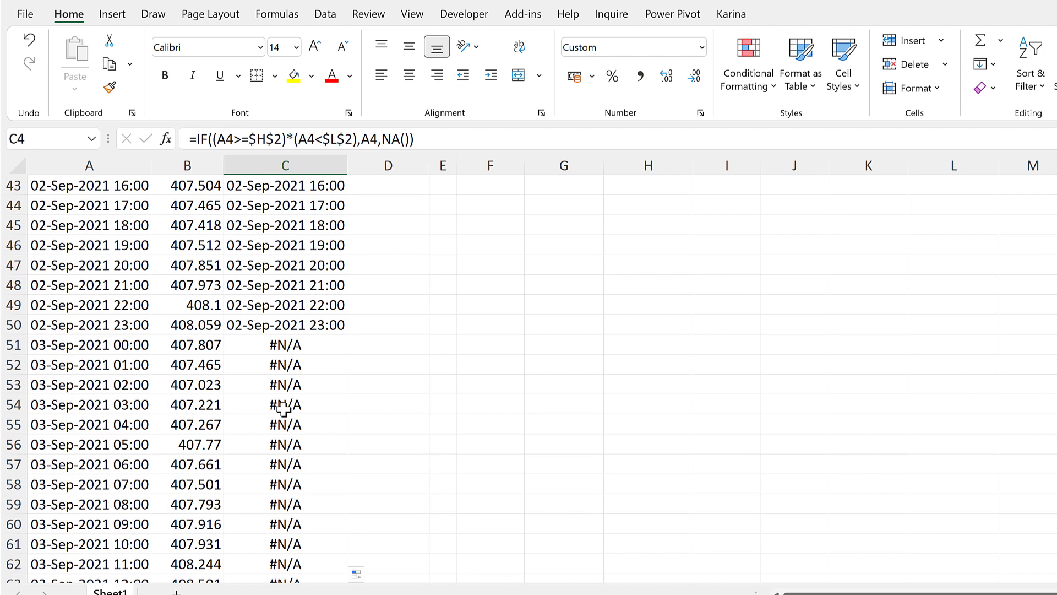
pyautogui.click(300, 345)
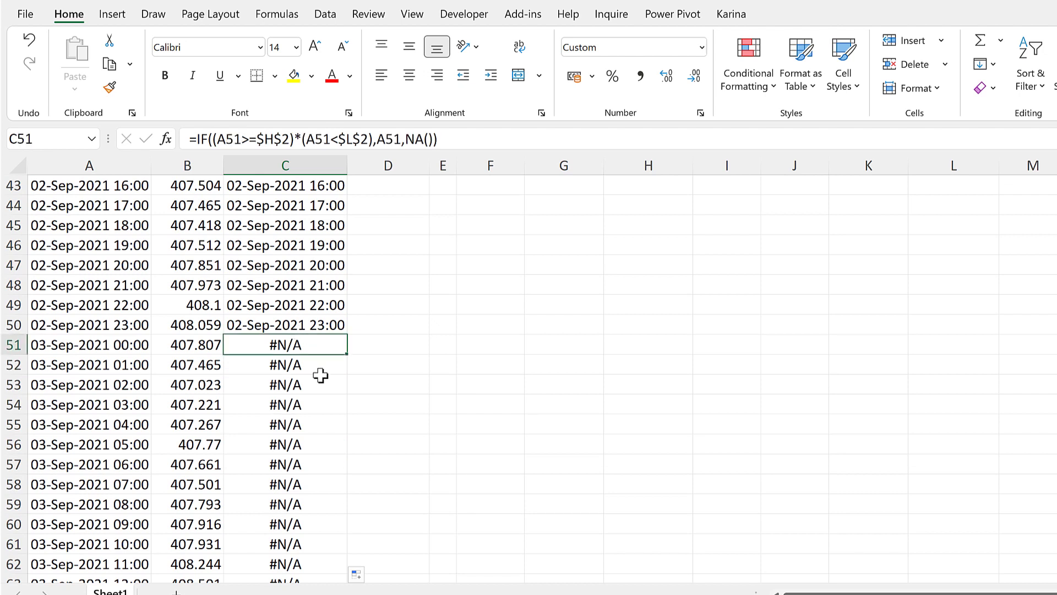
pyautogui.click(135, 345)
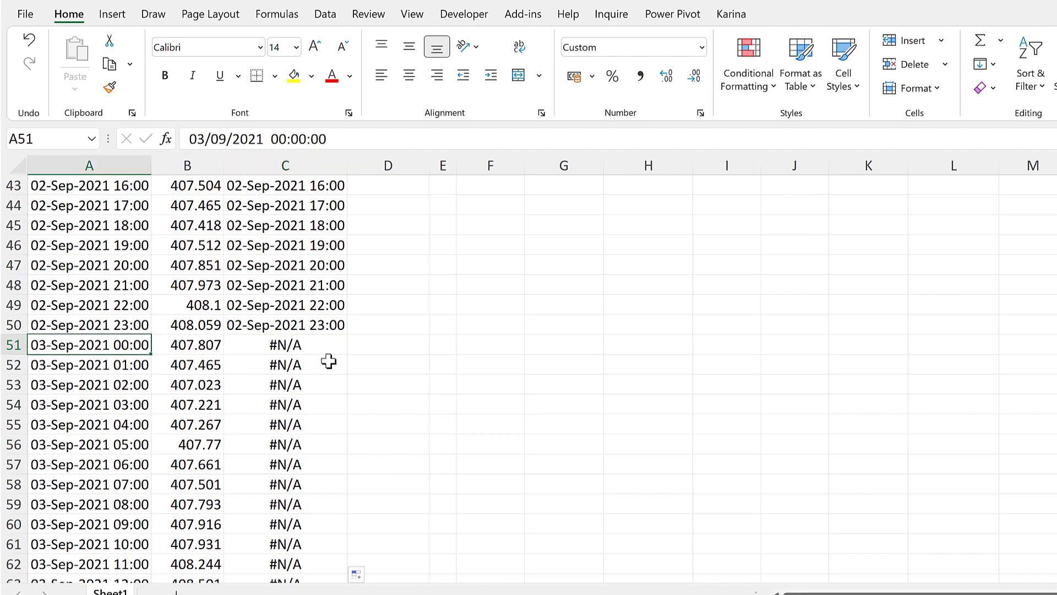
pyautogui.click(325, 353)
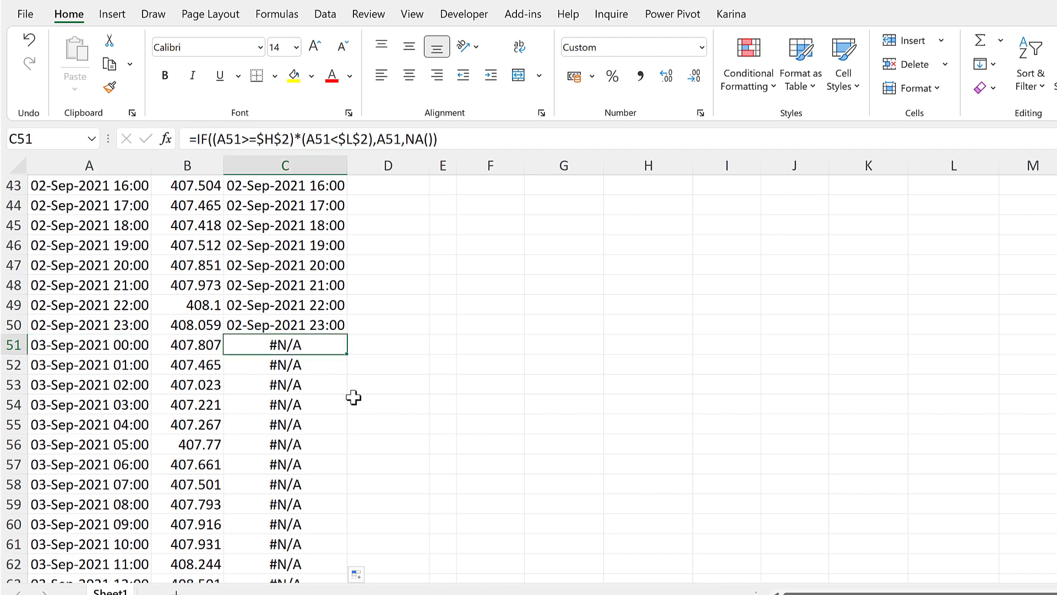
pyautogui.scroll(8, 332, 382)
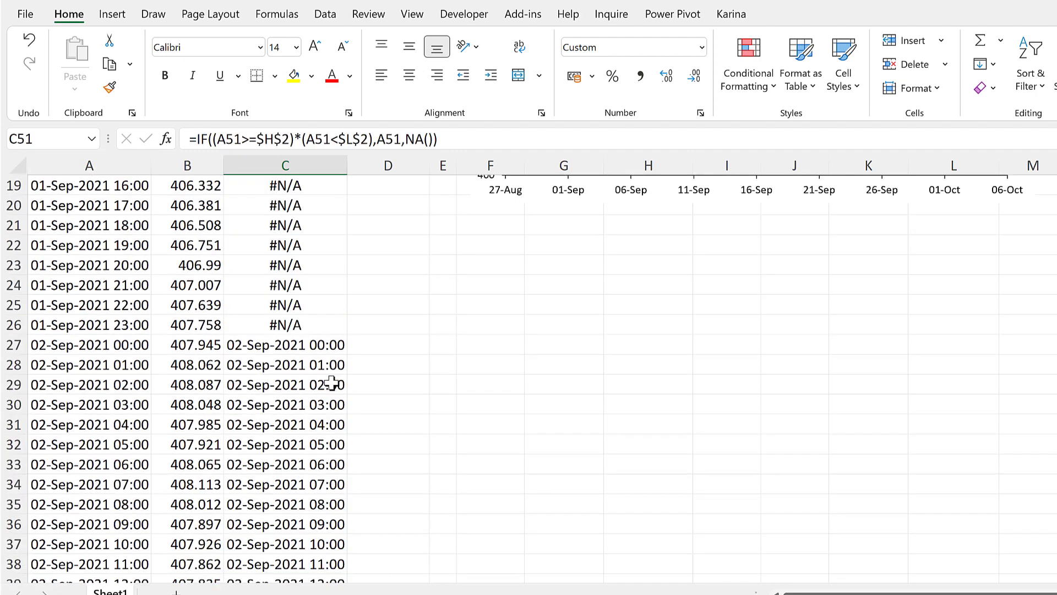
pyautogui.scroll(6, 332, 382)
# Change the end comparison to <= and refill column C so row 51 shows 03-Sep-2021 00:00.
pyautogui.click(296, 226)
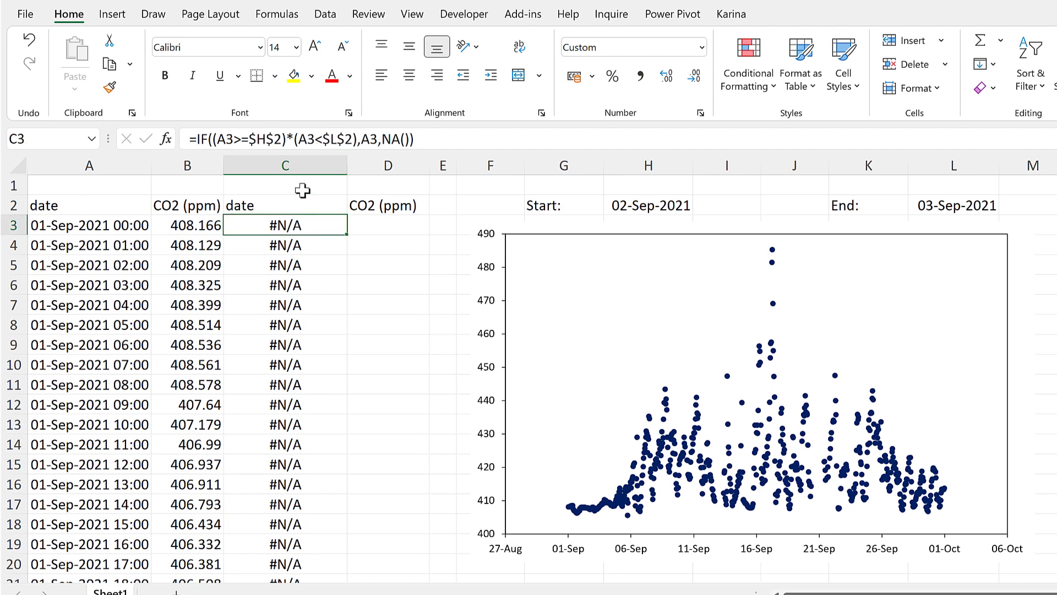
pyautogui.click(326, 139)
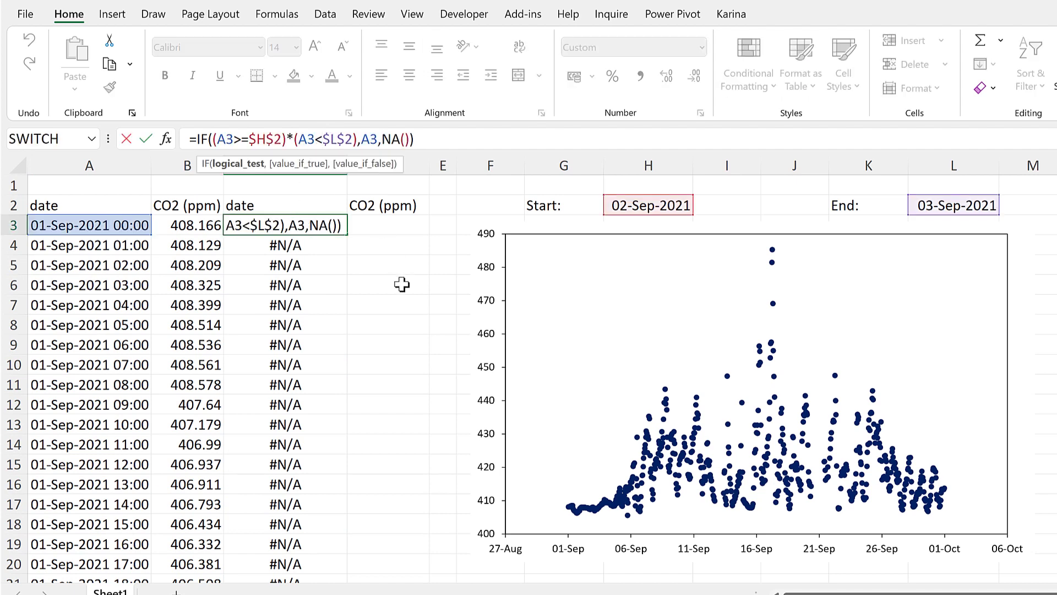
pyautogui.write('=')
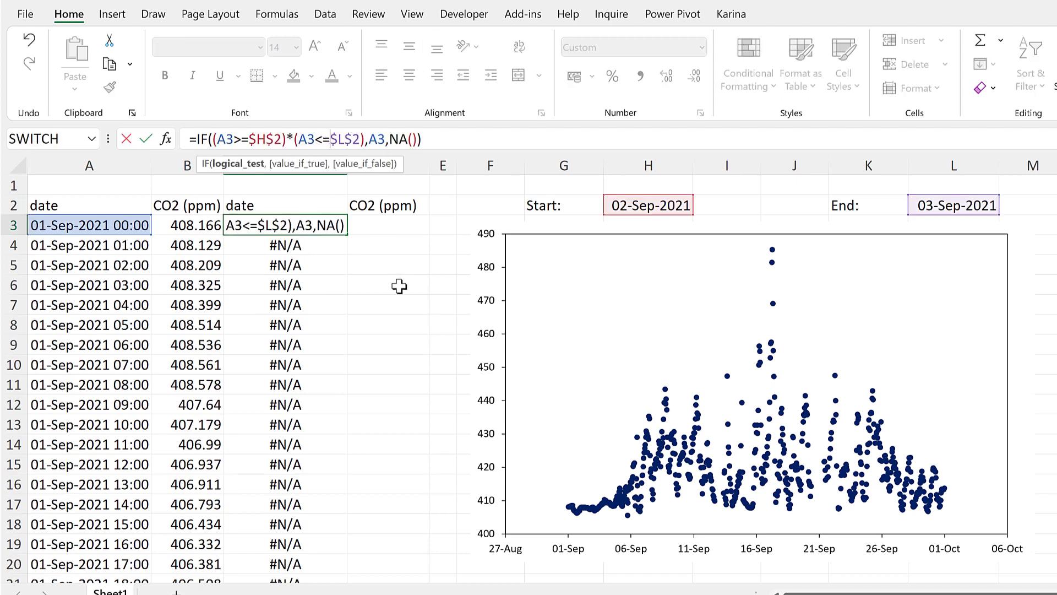
pyautogui.press('Return')
pyautogui.press('Up')
pyautogui.doubleClick(347, 237)
pyautogui.press('Down')
pyautogui.scroll(-3, 342, 353)
pyautogui.scroll(-11, 339, 357)
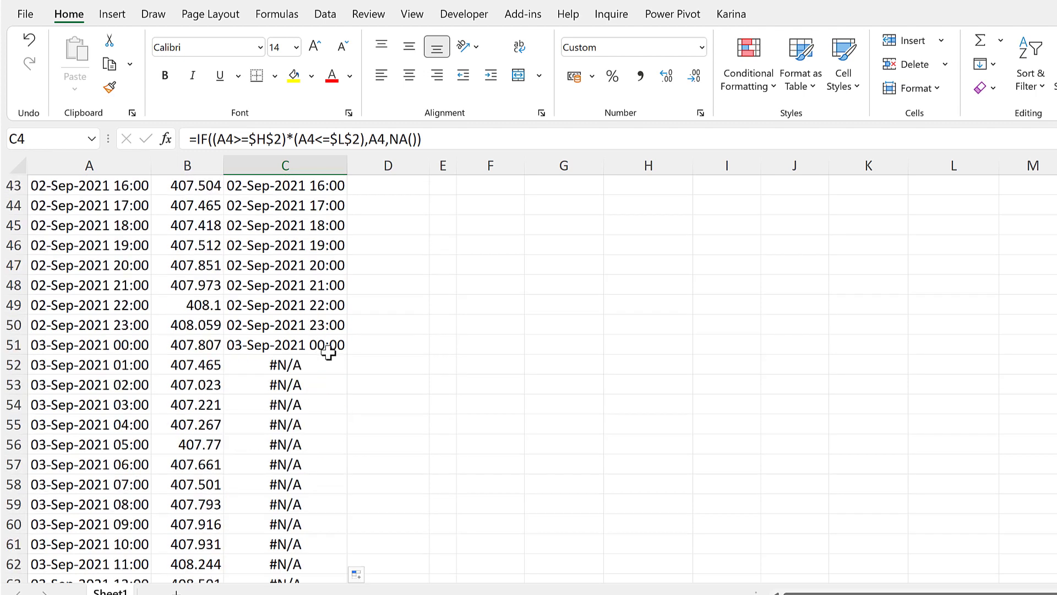
pyautogui.click(342, 346)
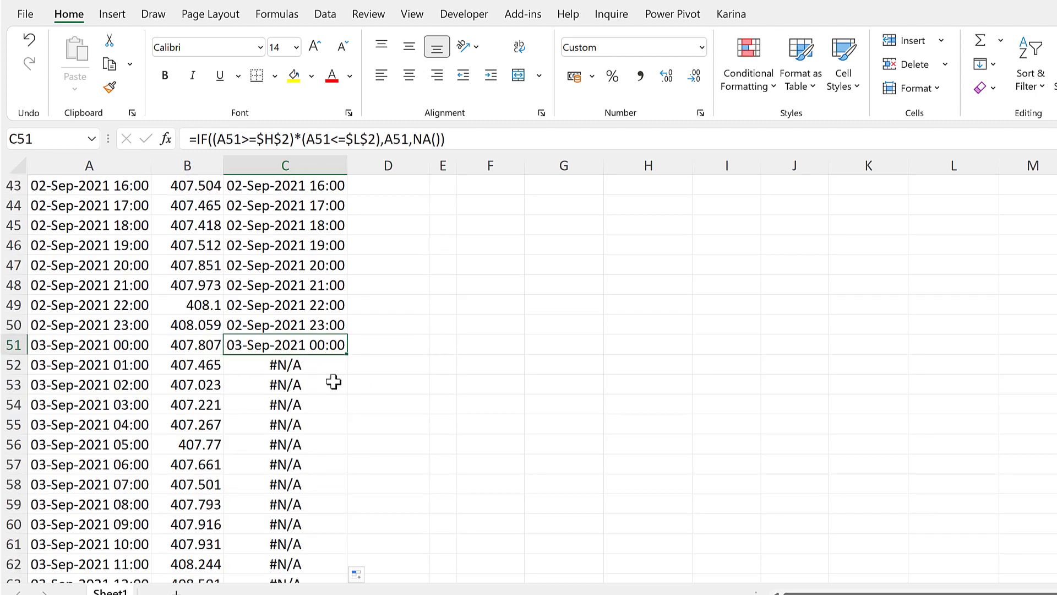
pyautogui.scroll(14, 334, 382)
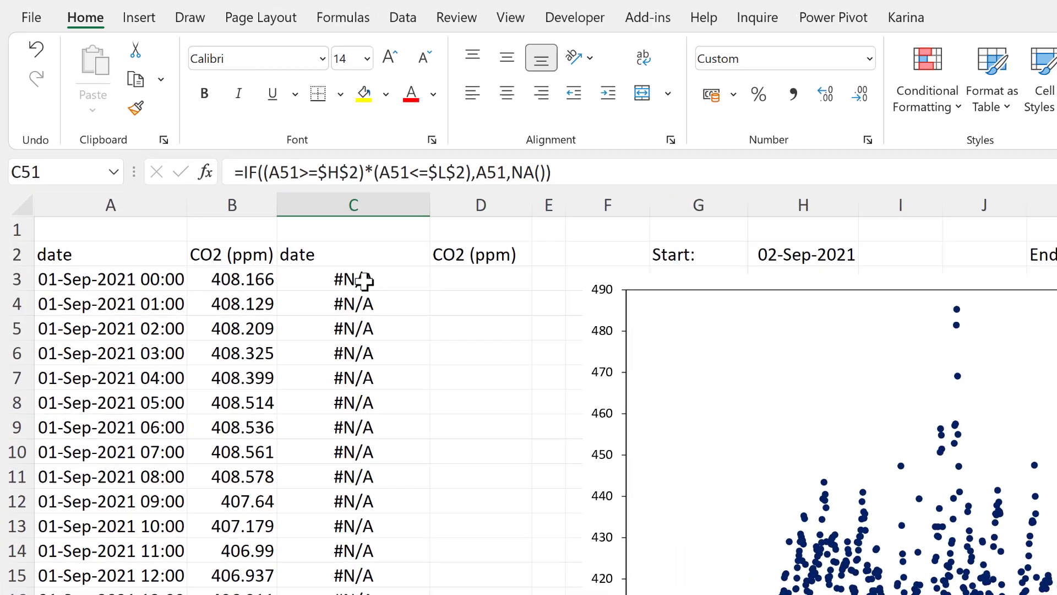
# Copy C3's formula text and paste it into D3.
pyautogui.click(363, 281)
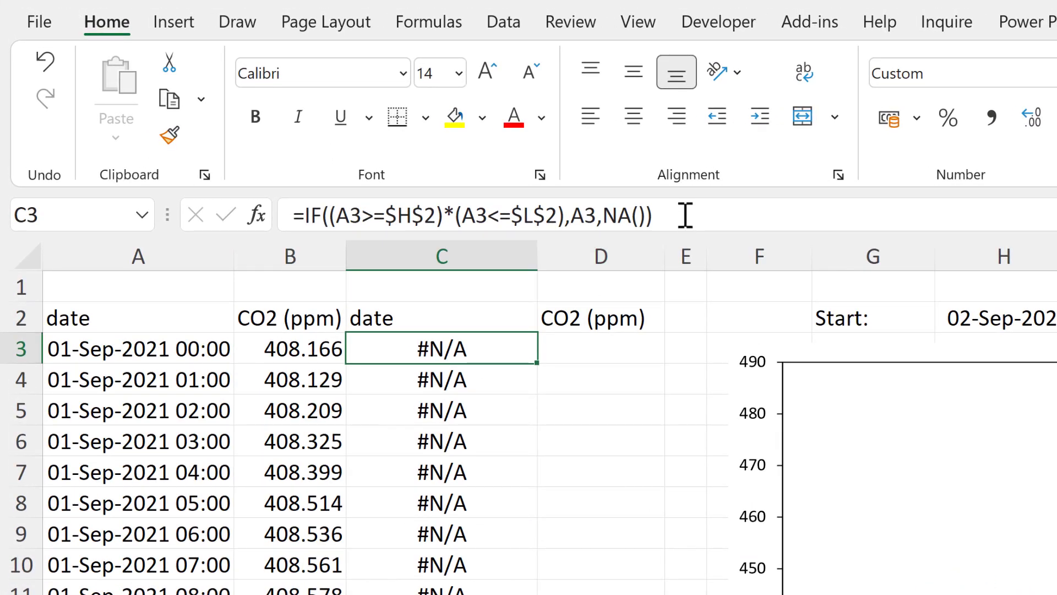
pyautogui.click(688, 215)
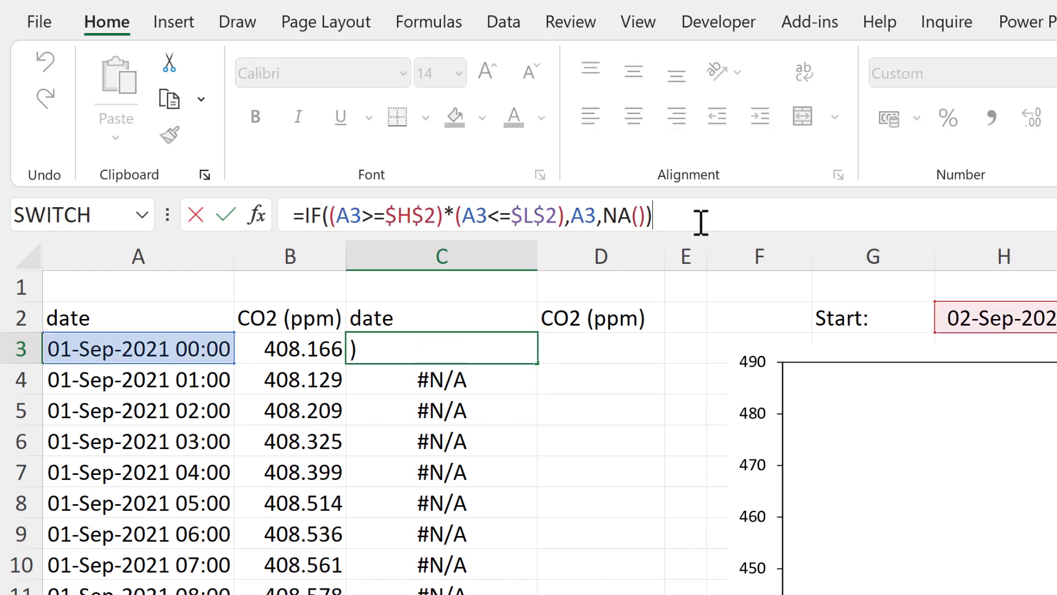
pyautogui.moveTo(715, 217); pyautogui.dragTo(279, 214)
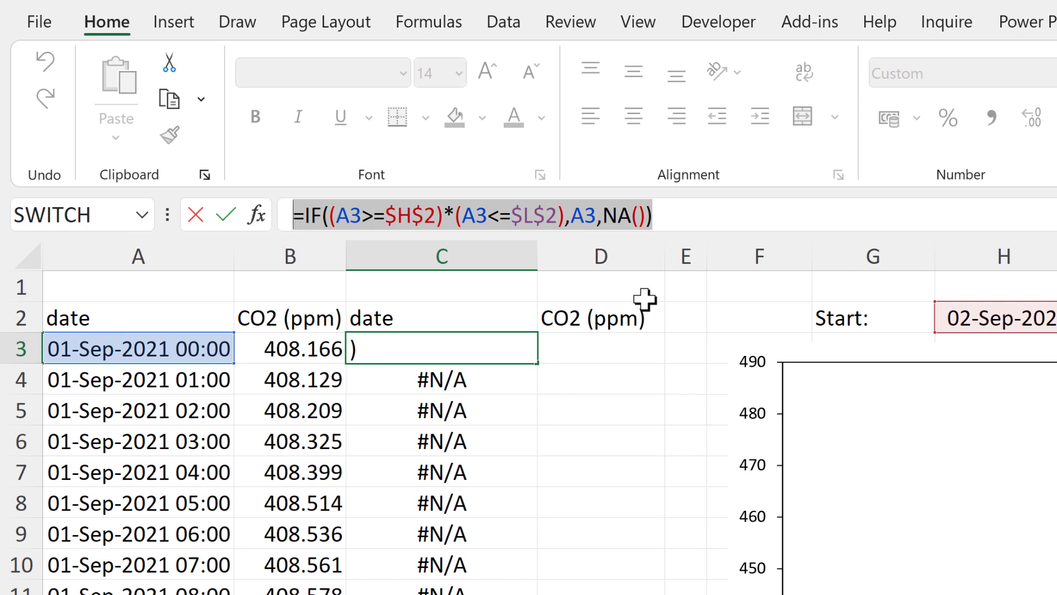
pyautogui.hotkey('ctrl', 'c')
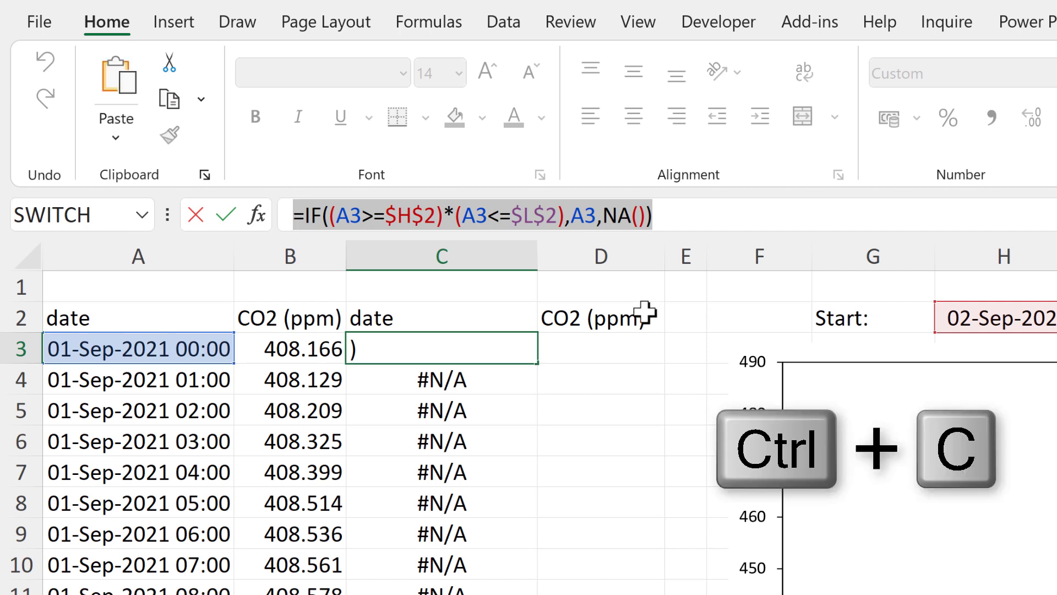
pyautogui.press('Escape')
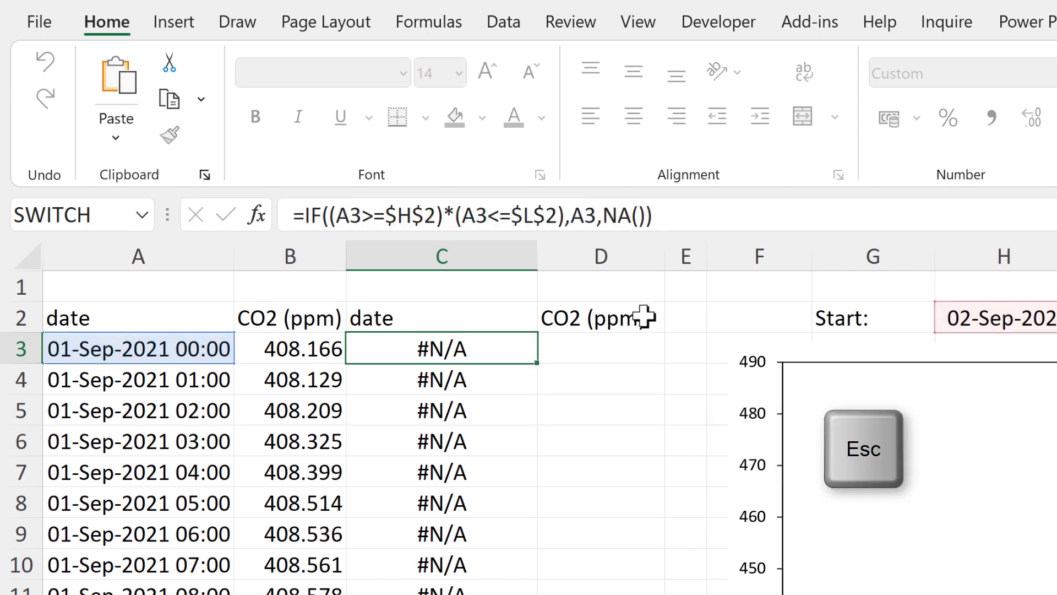
pyautogui.click(621, 355)
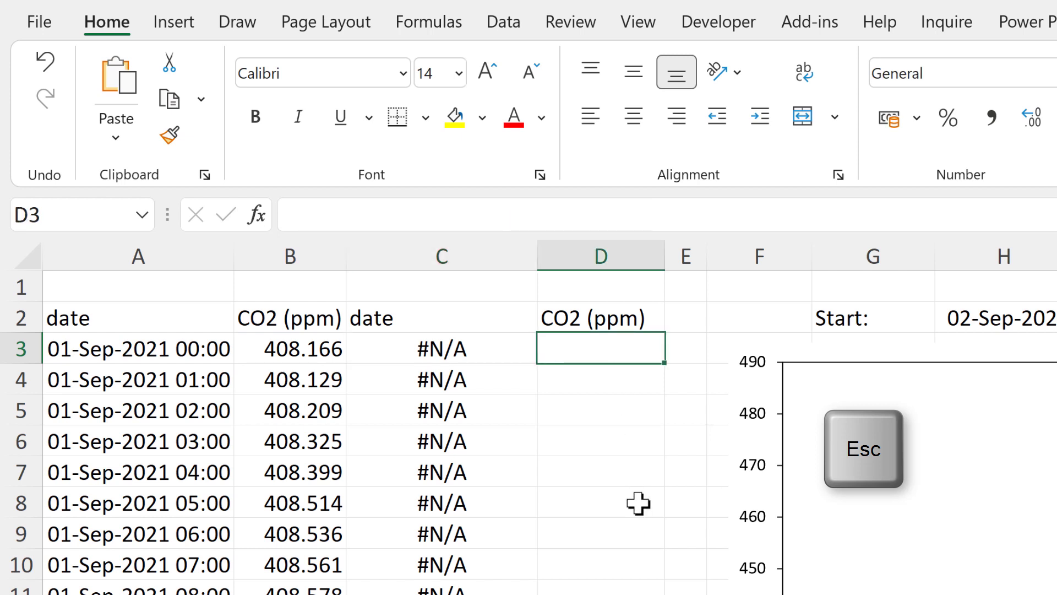
pyautogui.hotkey('ctrl', 'v')
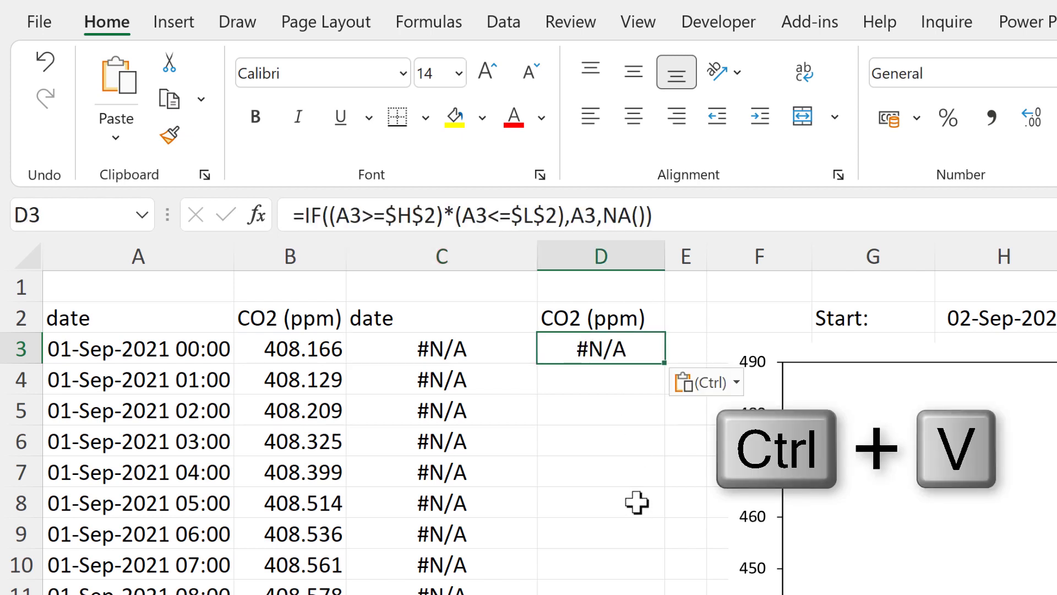
# Change D3's returned value from A3 to B3 to return the CO2 reading.
pyautogui.click(680, 216)
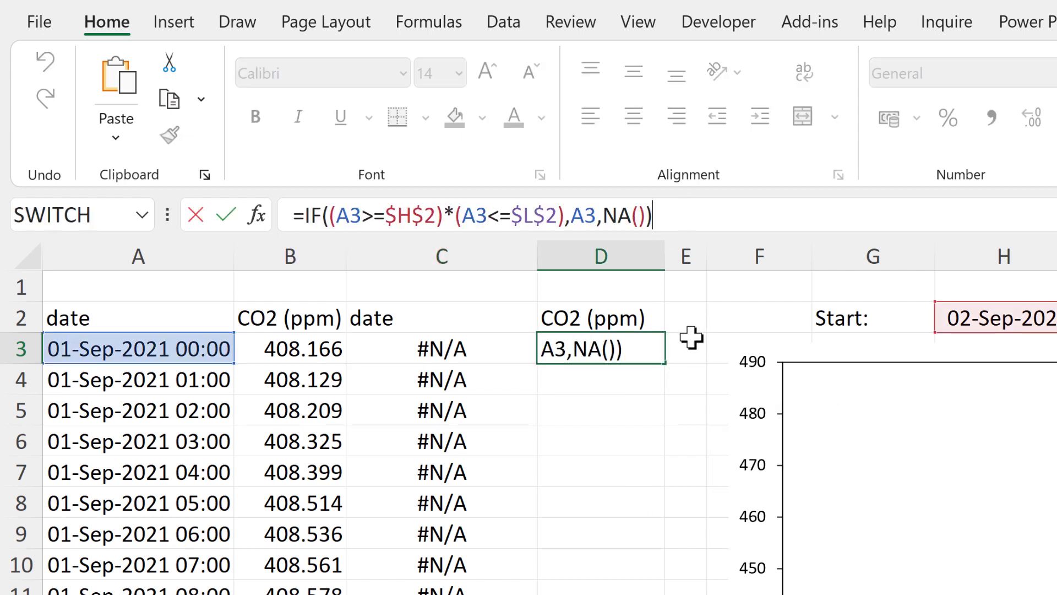
pyautogui.click(587, 215)
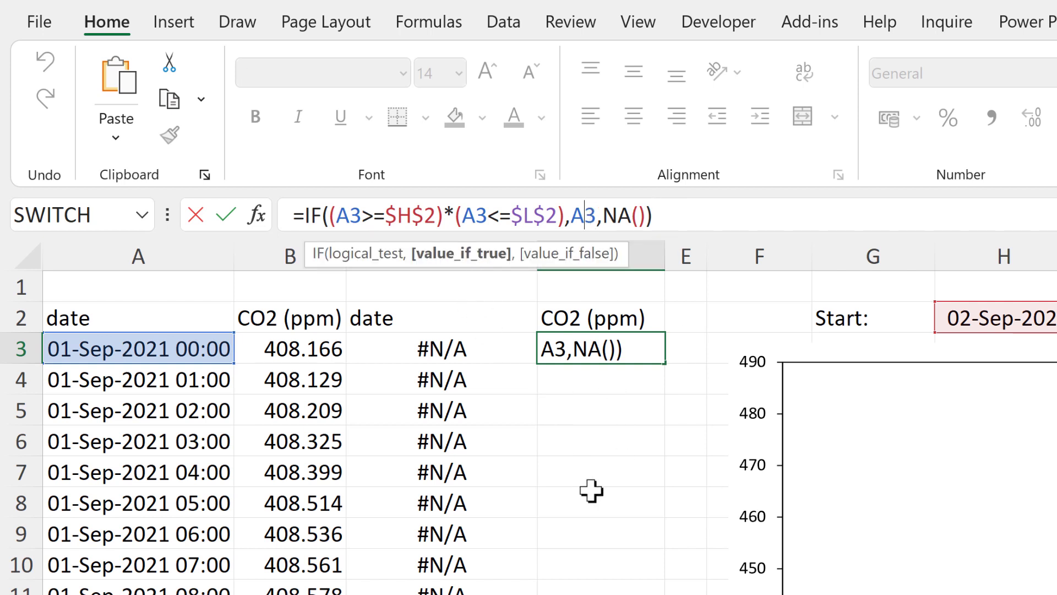
pyautogui.press('BackSpace')
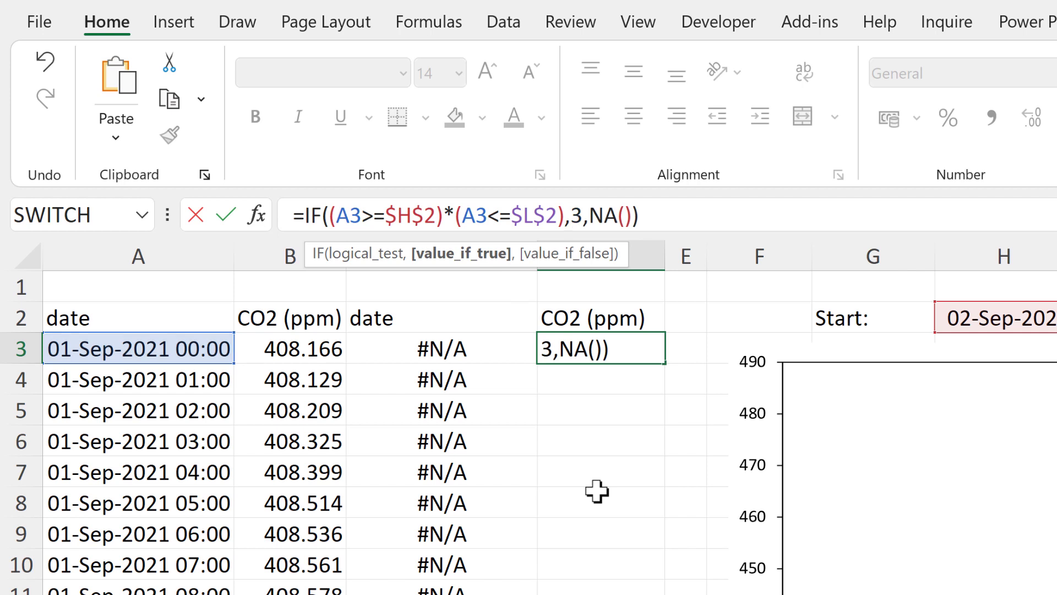
pyautogui.write('B')
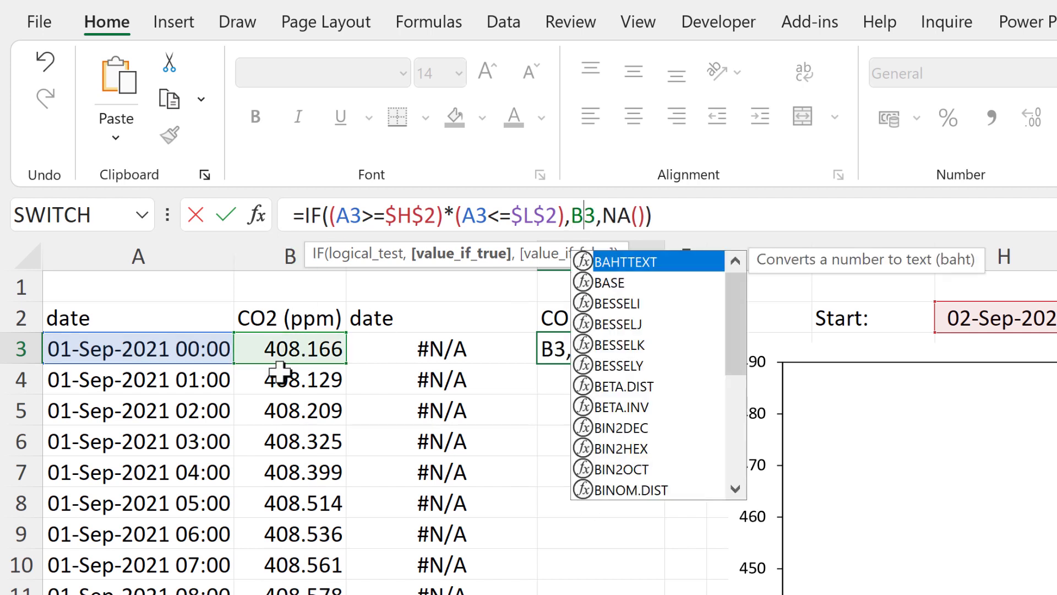
pyautogui.click(703, 213)
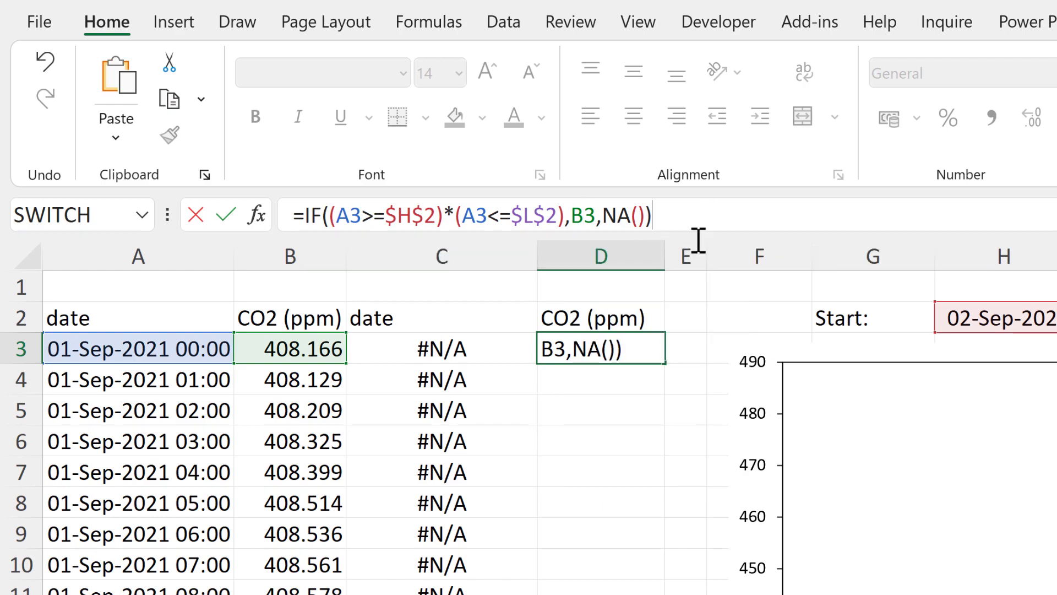
pyautogui.press('Return')
# Fill D3's formula down column D and check the filtered CO2 values.
pyautogui.click(641, 346)
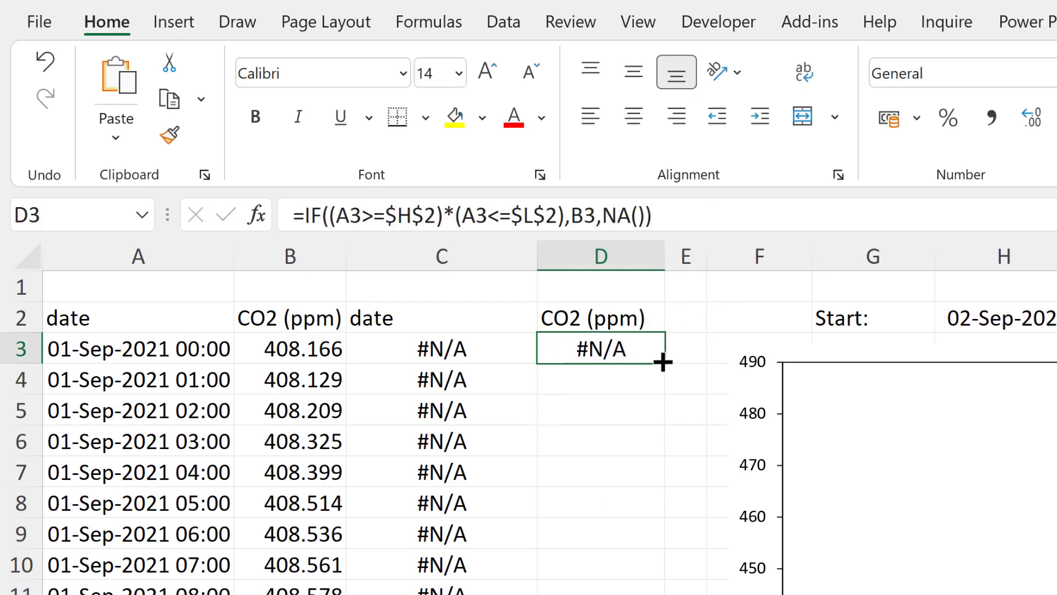
pyautogui.doubleClick(662, 362)
pyautogui.click(637, 385)
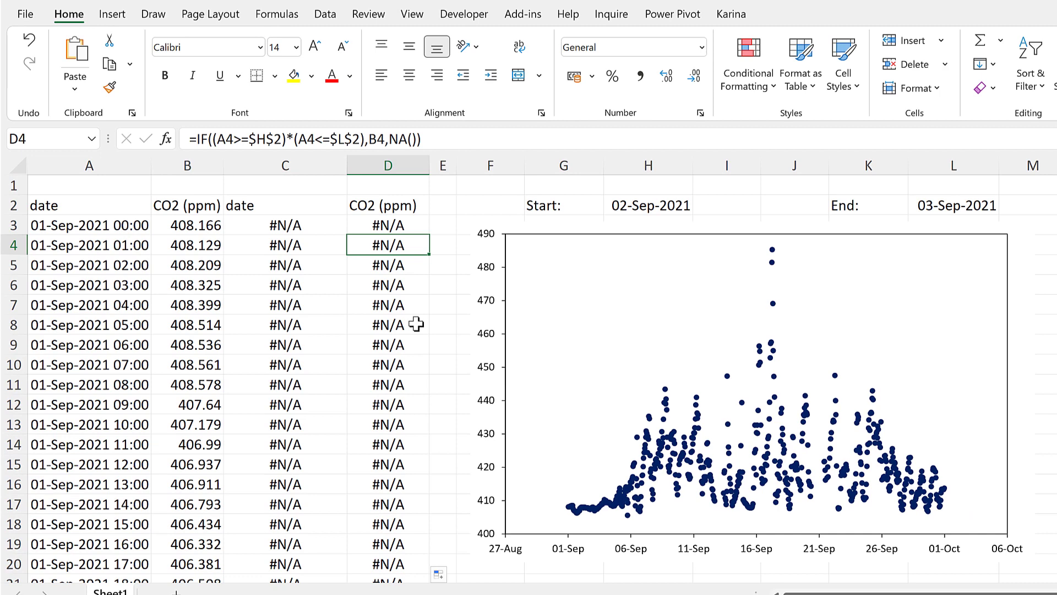
pyautogui.scroll(-12, 416, 325)
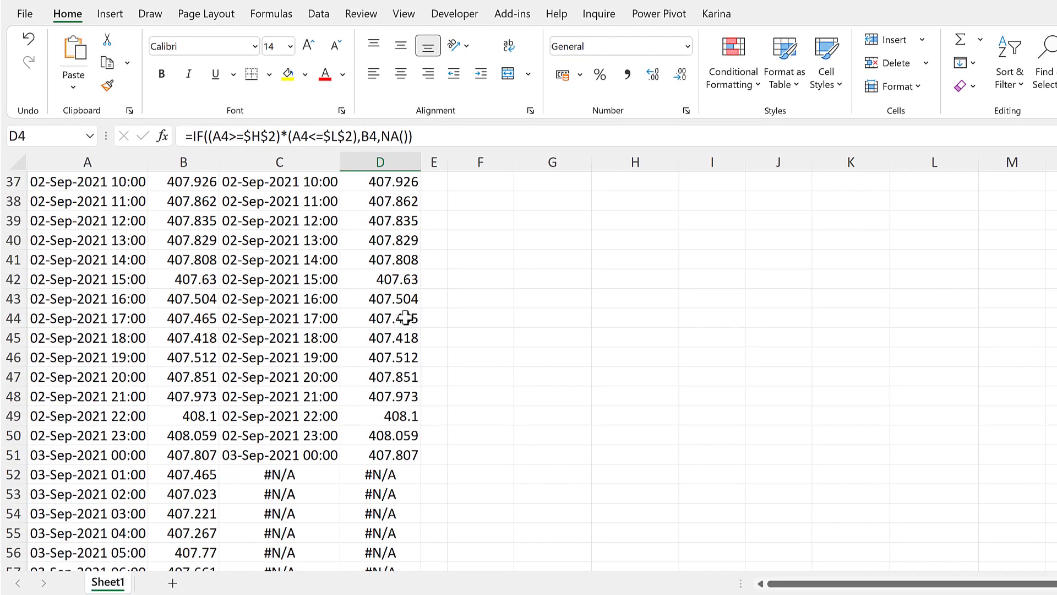
pyautogui.scroll(-2, 406, 318)
pyautogui.scroll(1, 406, 359)
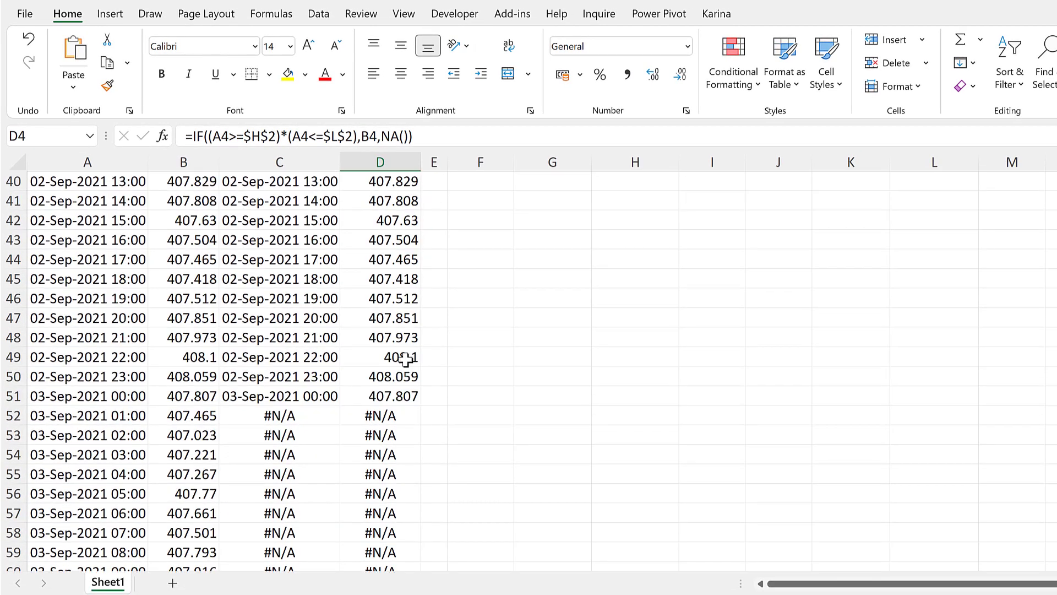
pyautogui.scroll(8, 406, 359)
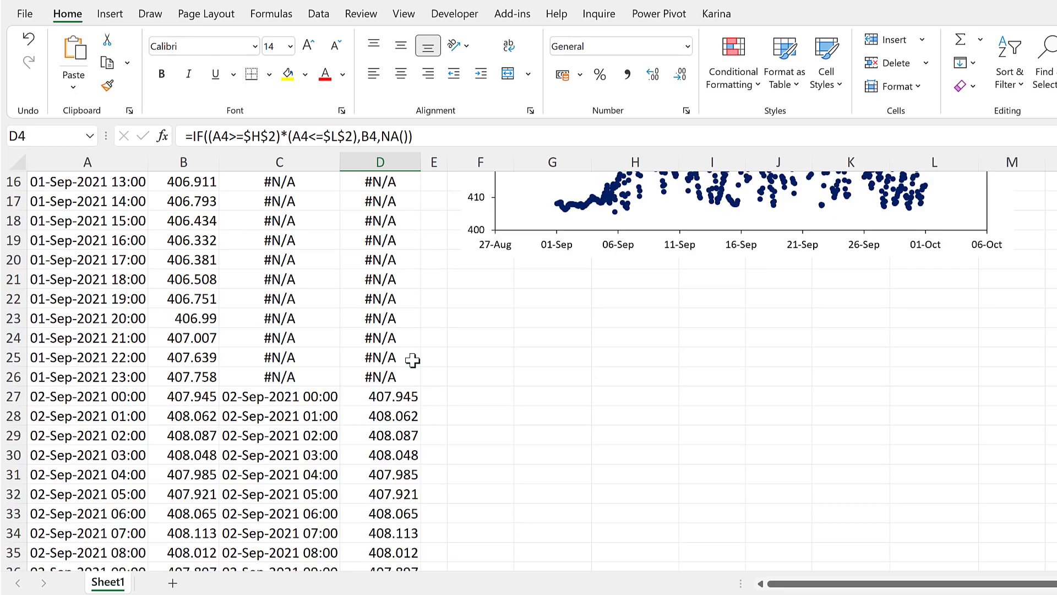
pyautogui.scroll(5, 413, 360)
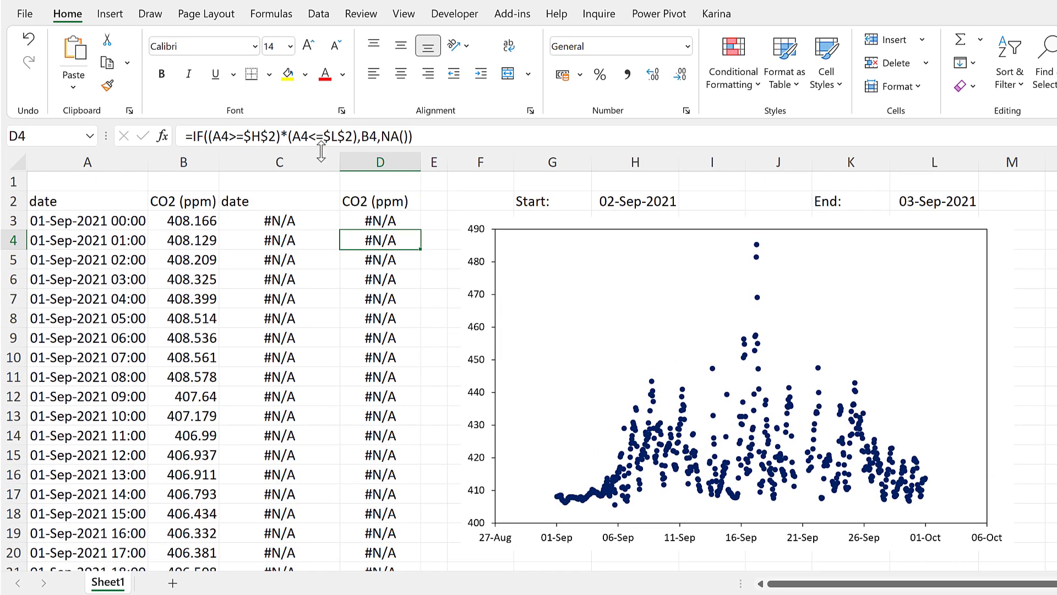
# Repoint the chart series: Y values and name to column D, X dates to column C.
pyautogui.click(316, 161)
pyautogui.click(366, 162)
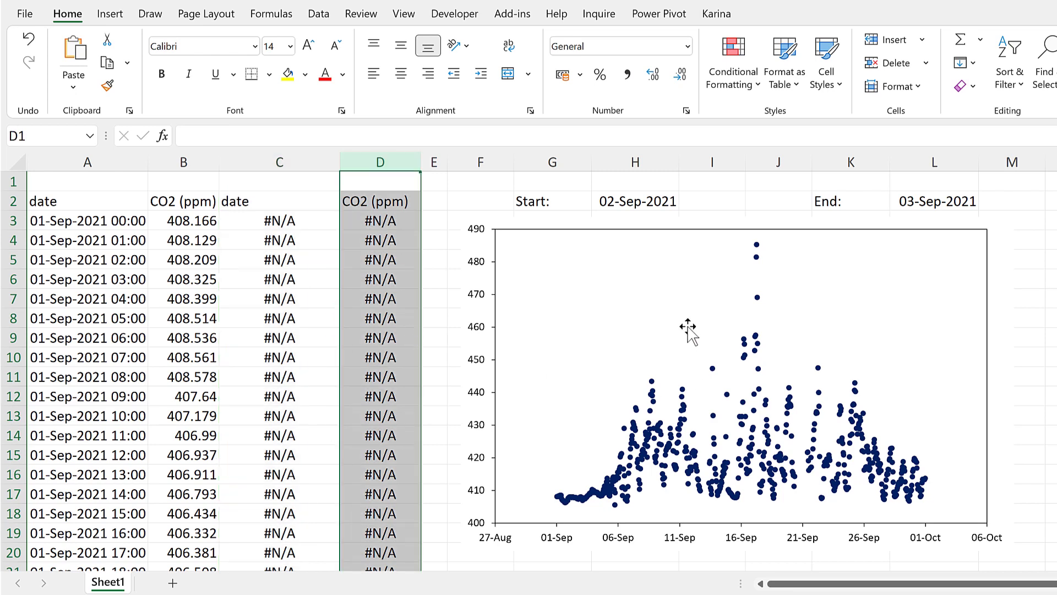
pyautogui.click(697, 201)
pyautogui.click(775, 322)
pyautogui.click(712, 438)
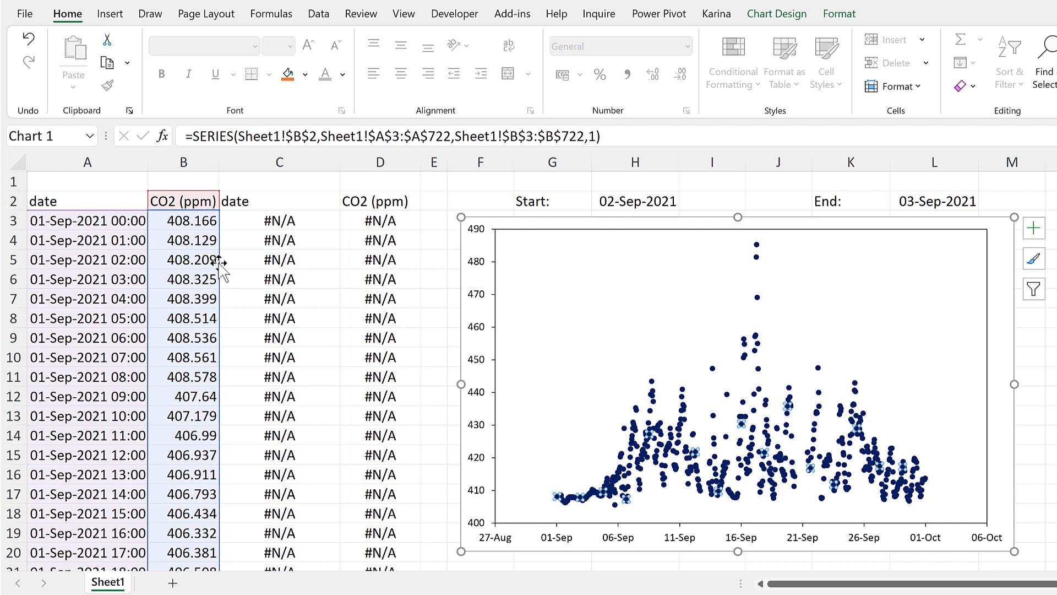
pyautogui.moveTo(221, 263); pyautogui.dragTo(237, 263)
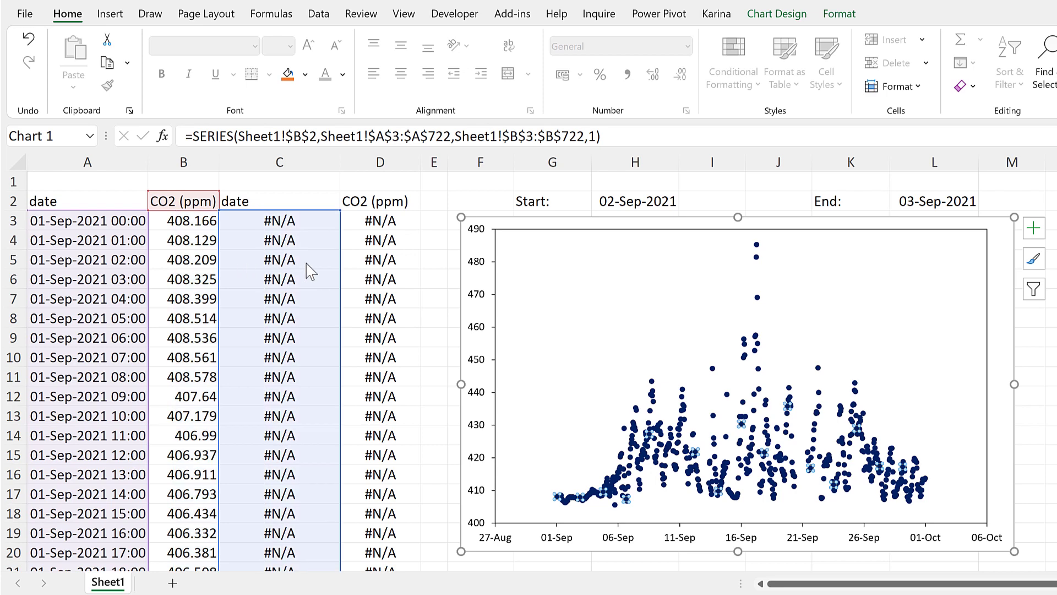
pyautogui.moveTo(346, 263); pyautogui.dragTo(358, 267)
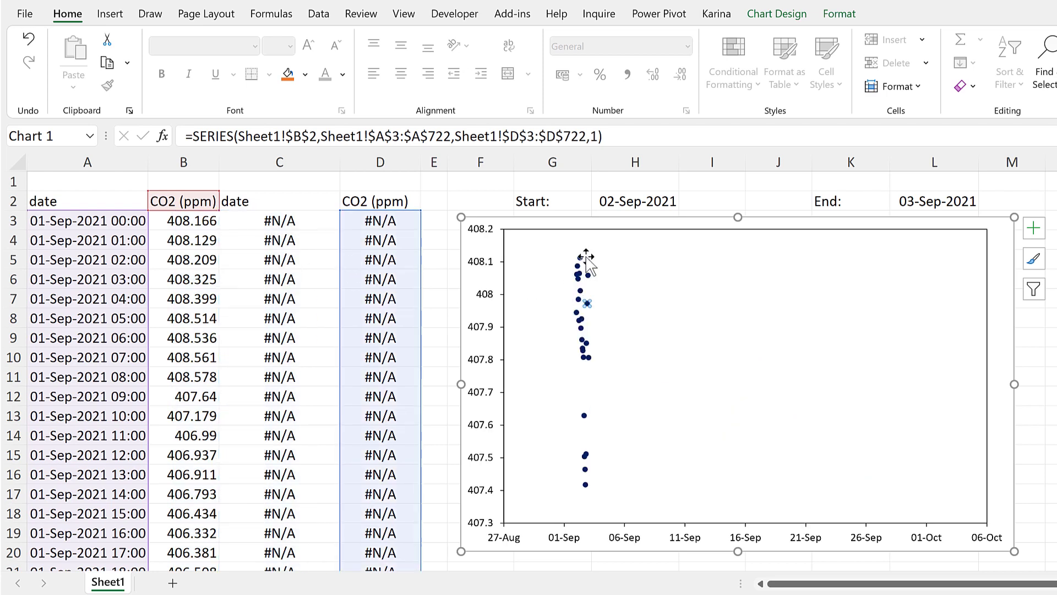
pyautogui.moveTo(575, 316)
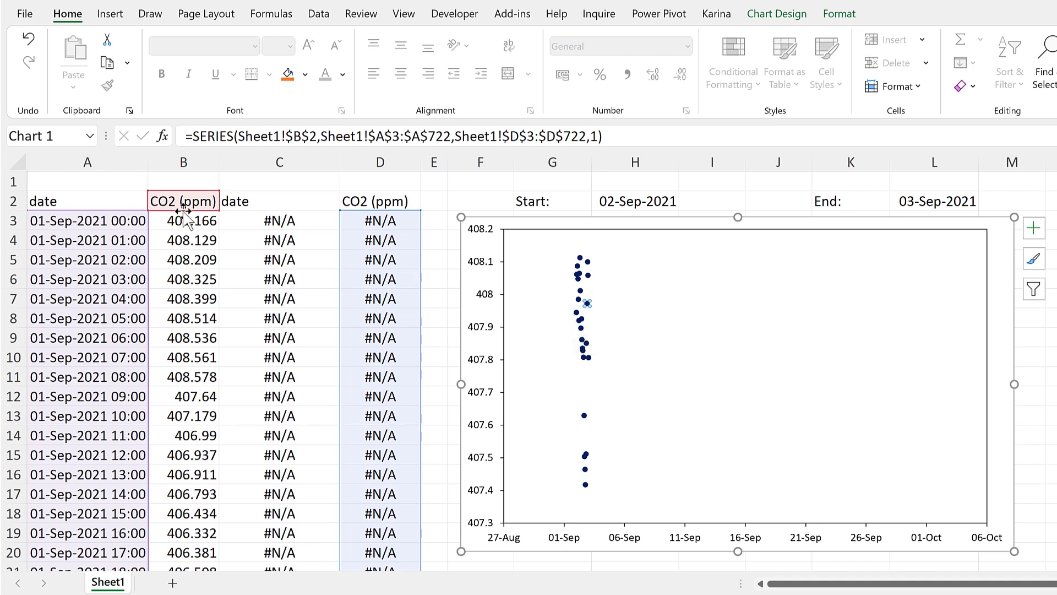
pyautogui.moveTo(185, 210); pyautogui.dragTo(361, 212)
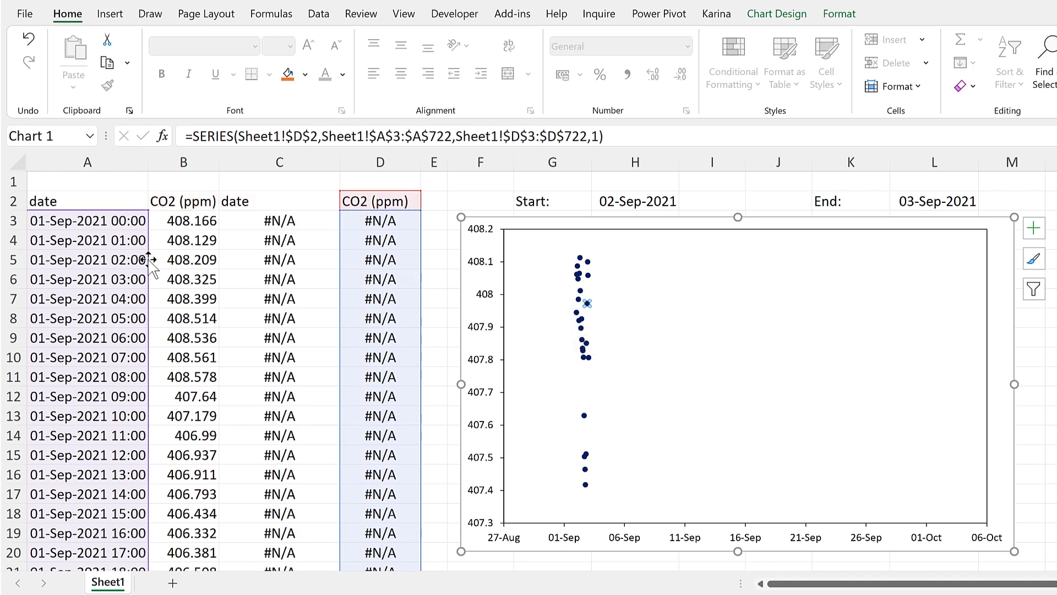
pyautogui.moveTo(180, 262); pyautogui.dragTo(262, 264)
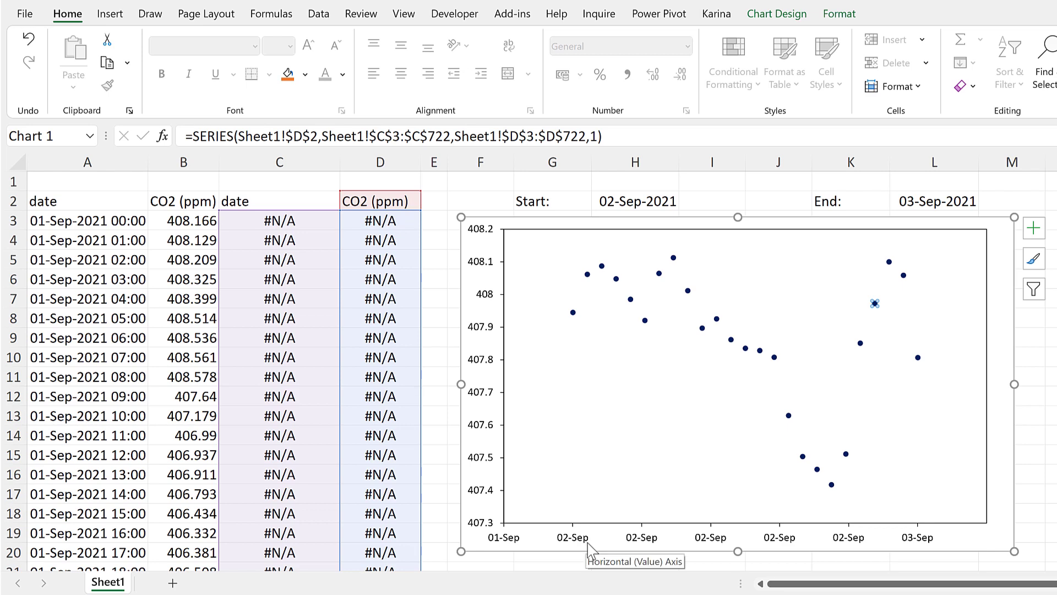
# Change the End date's day to 30, making it 30-Sep-2021.
pyautogui.click(480, 208)
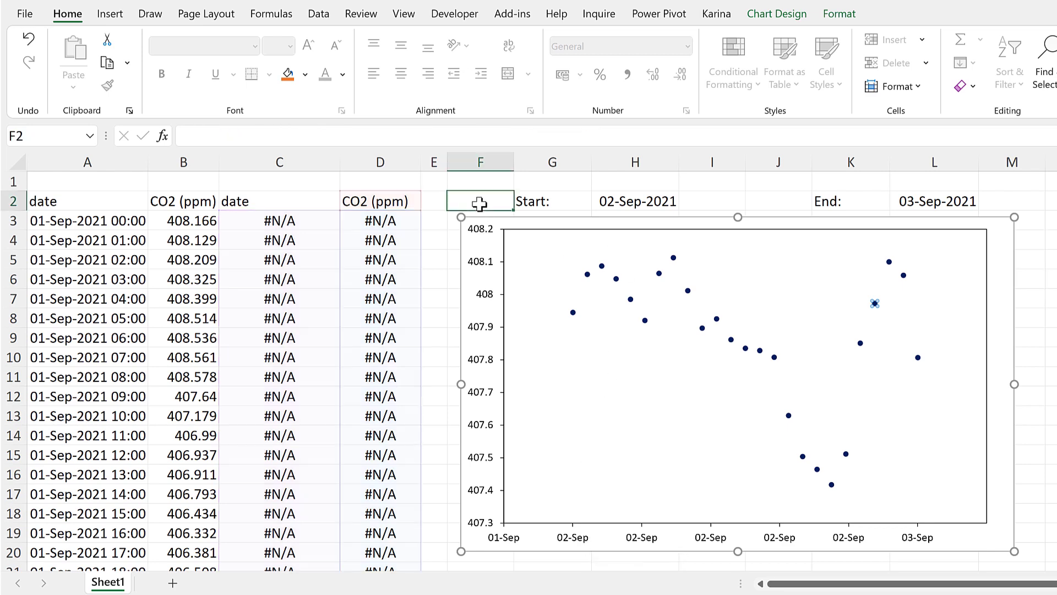
pyautogui.click(280, 160)
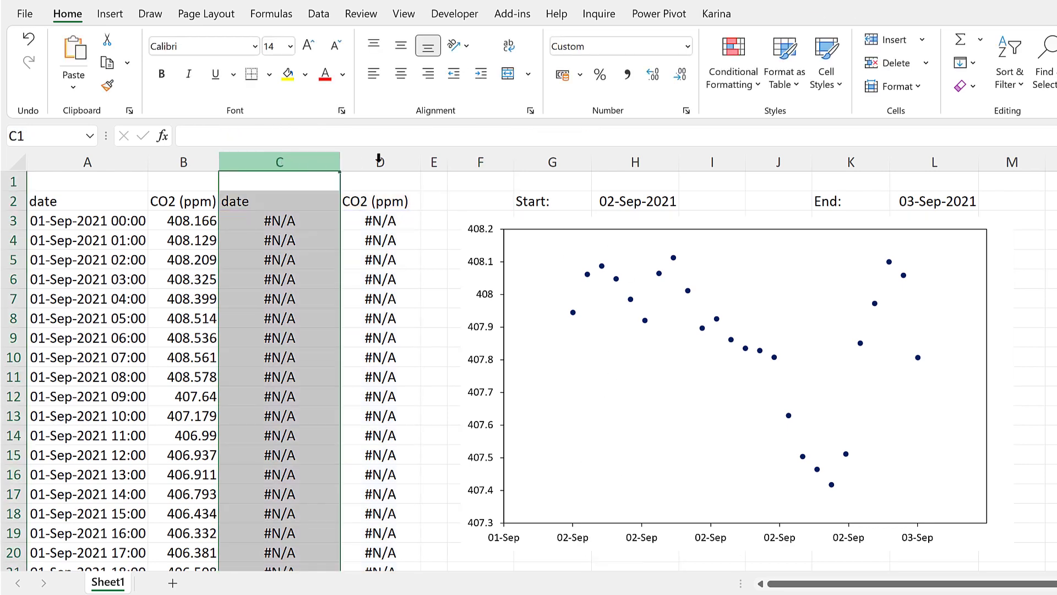
pyautogui.click(381, 162)
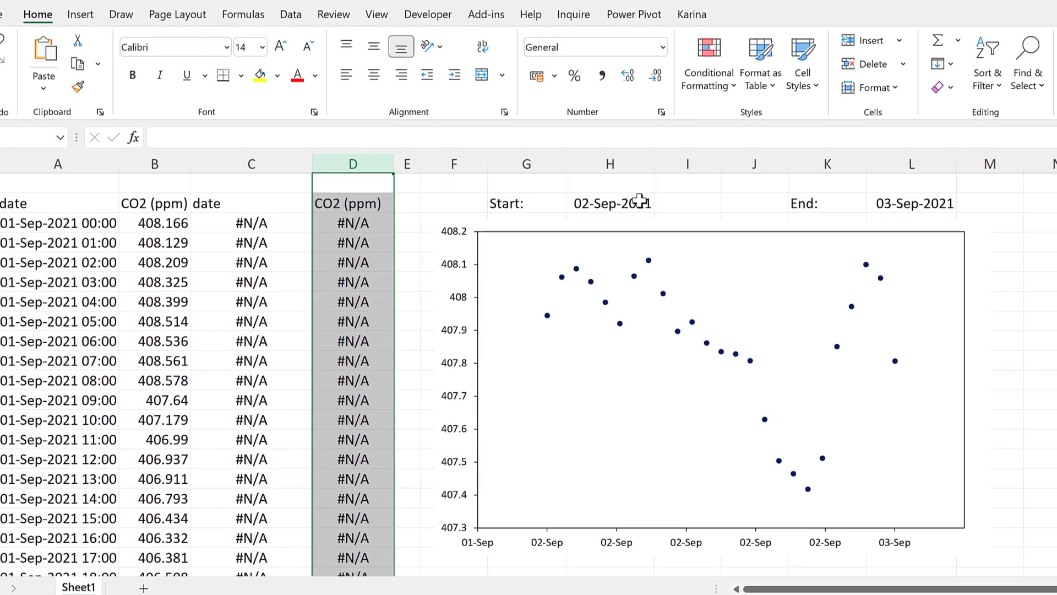
pyautogui.click(639, 202)
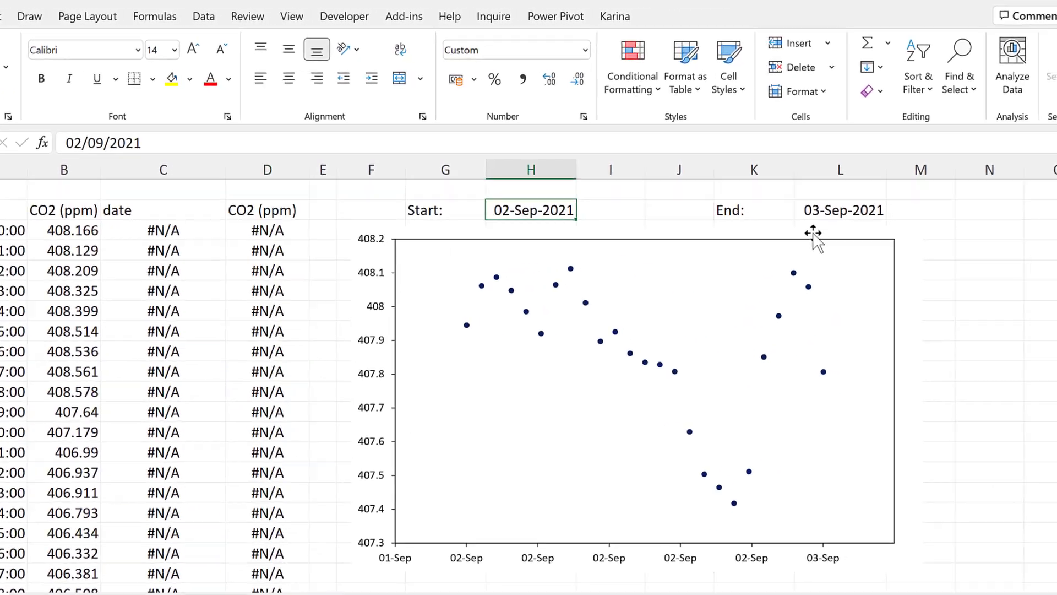
pyautogui.click(928, 206)
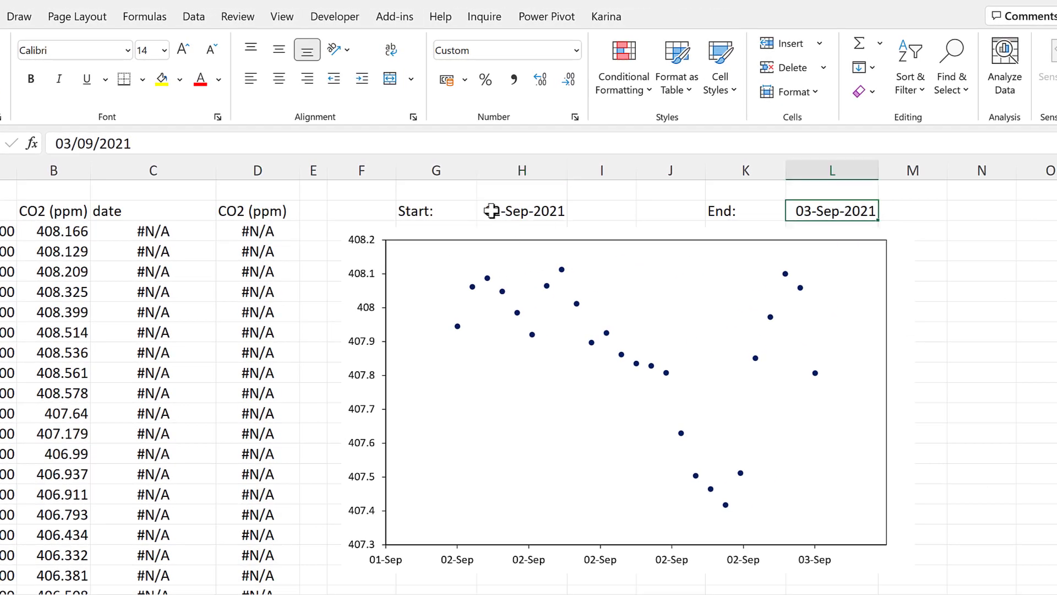
pyautogui.click(491, 211)
pyautogui.click(828, 217)
pyautogui.press('F2')
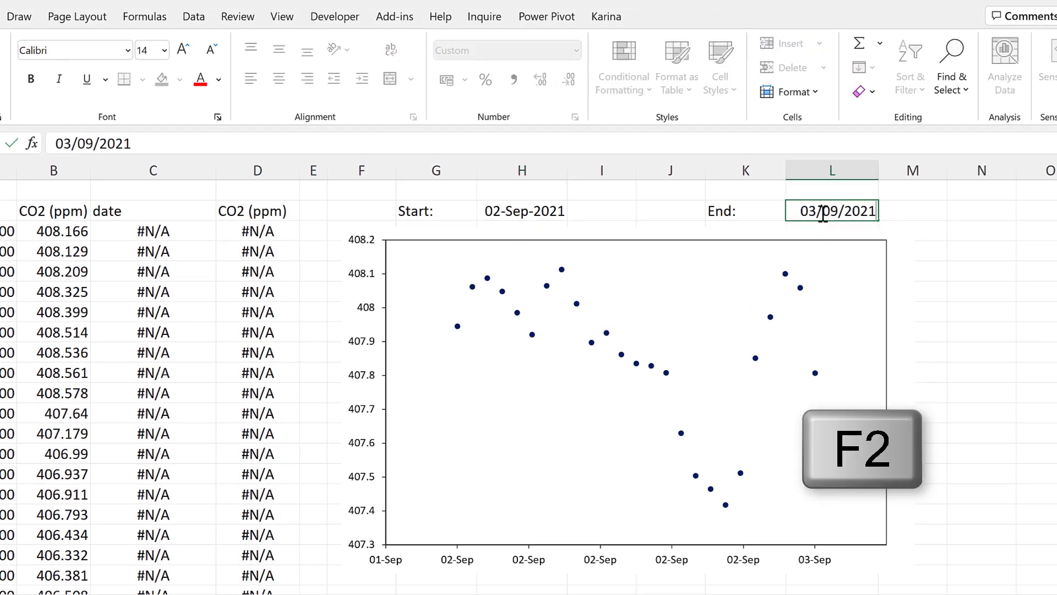
pyautogui.moveTo(818, 211); pyautogui.dragTo(803, 211)
pyautogui.write('30')
pyautogui.press('Return')
pyautogui.click(617, 206)
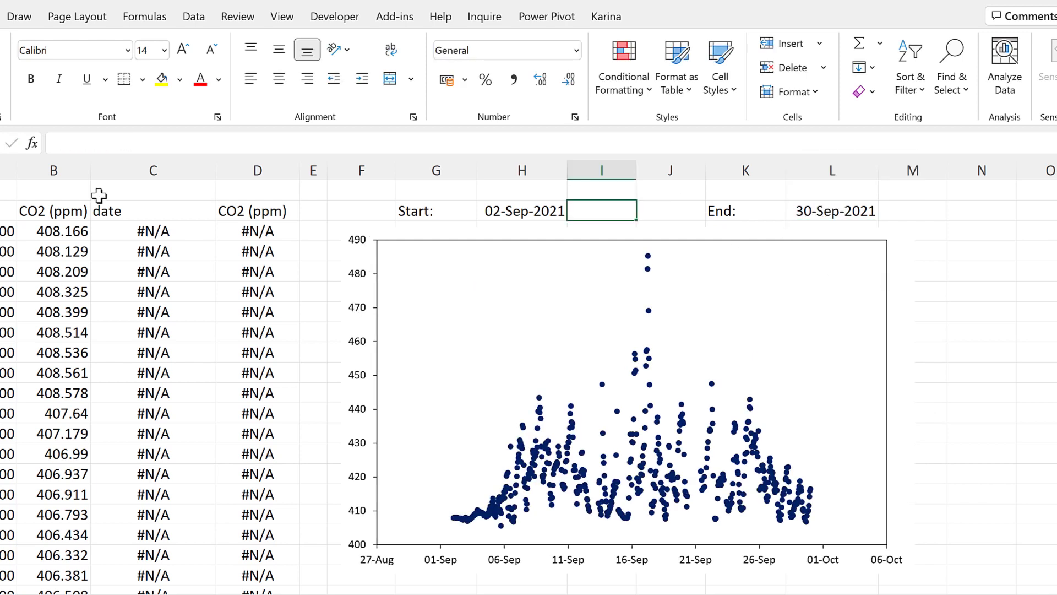
# Set the Start date to 15-Sep-2021 by entering 15/9.
pyautogui.click(147, 168)
pyautogui.click(236, 171)
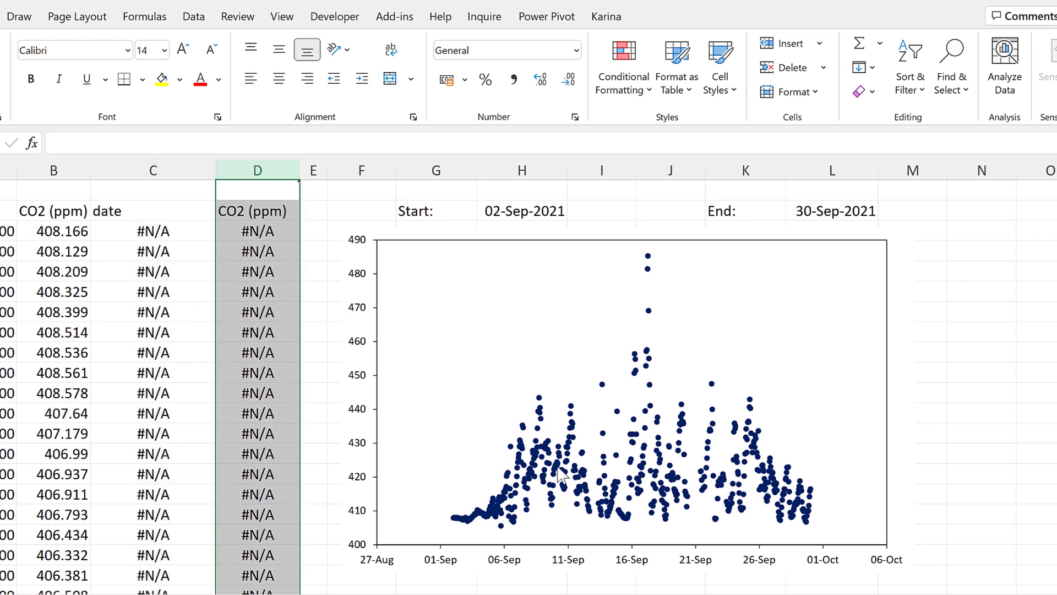
pyautogui.click(624, 212)
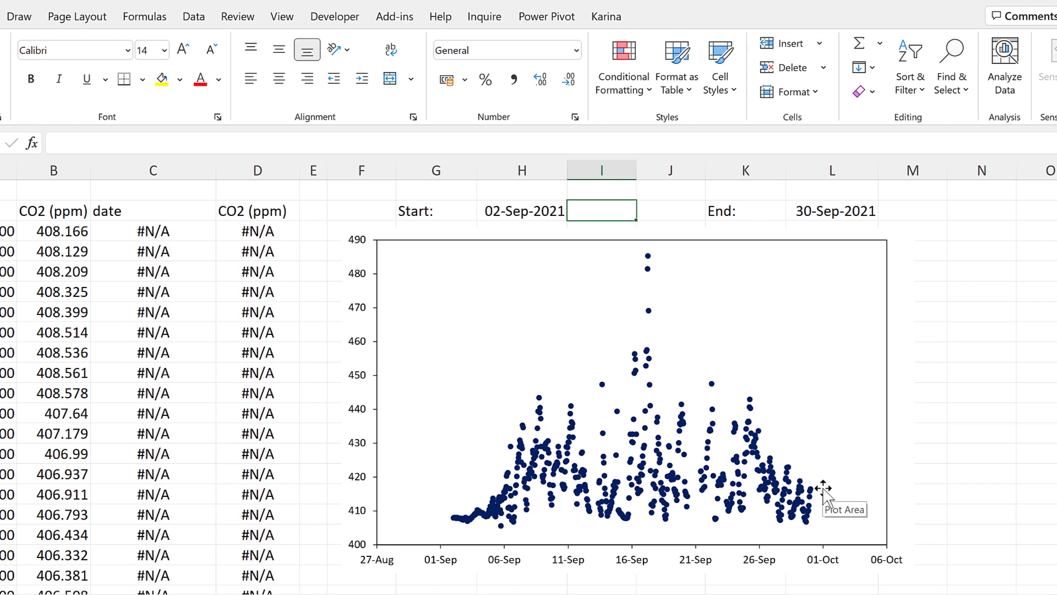
pyautogui.click(537, 217)
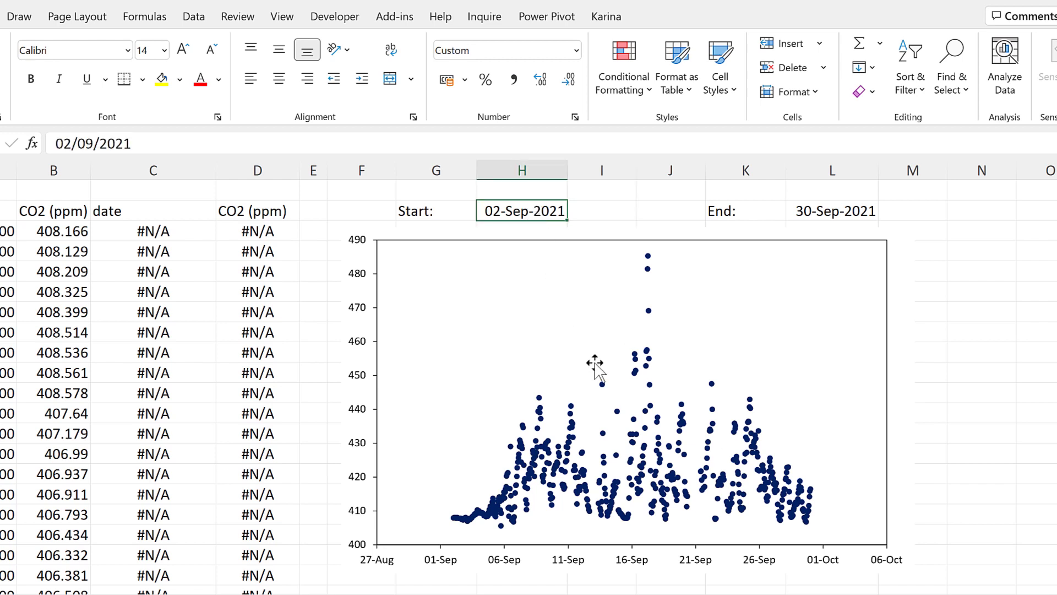
pyautogui.press('F2')
pyautogui.write('15')
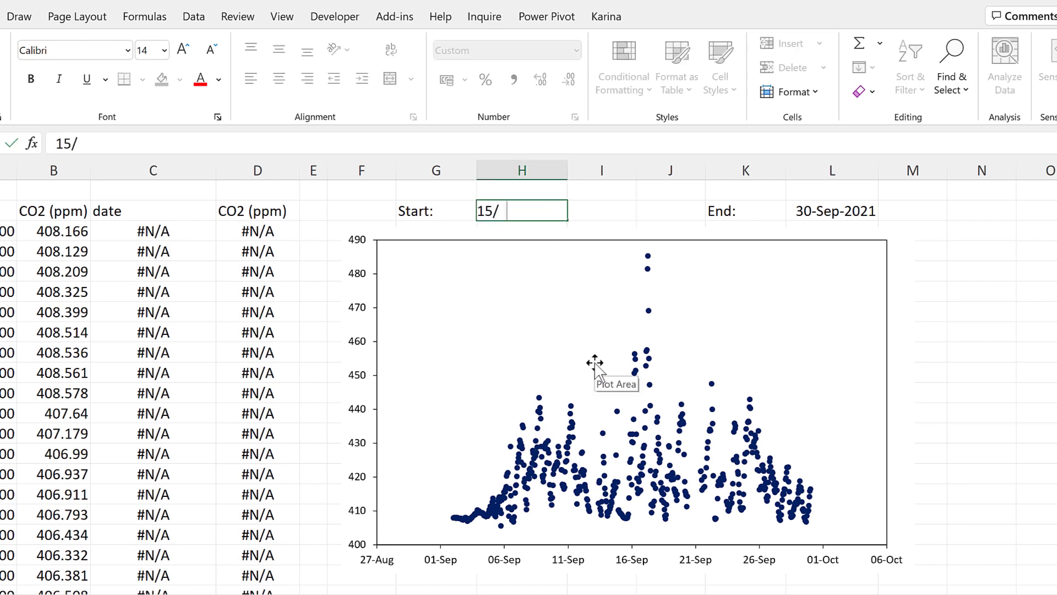
pyautogui.write('/9')
pyautogui.hotkey('ctrl', 'Return')
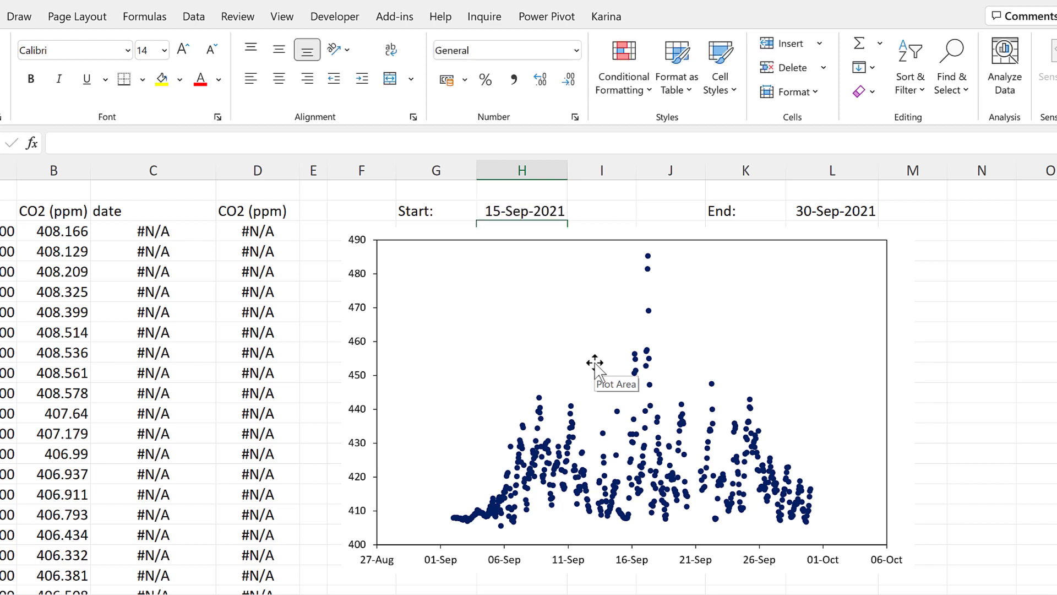
pyautogui.click(616, 211)
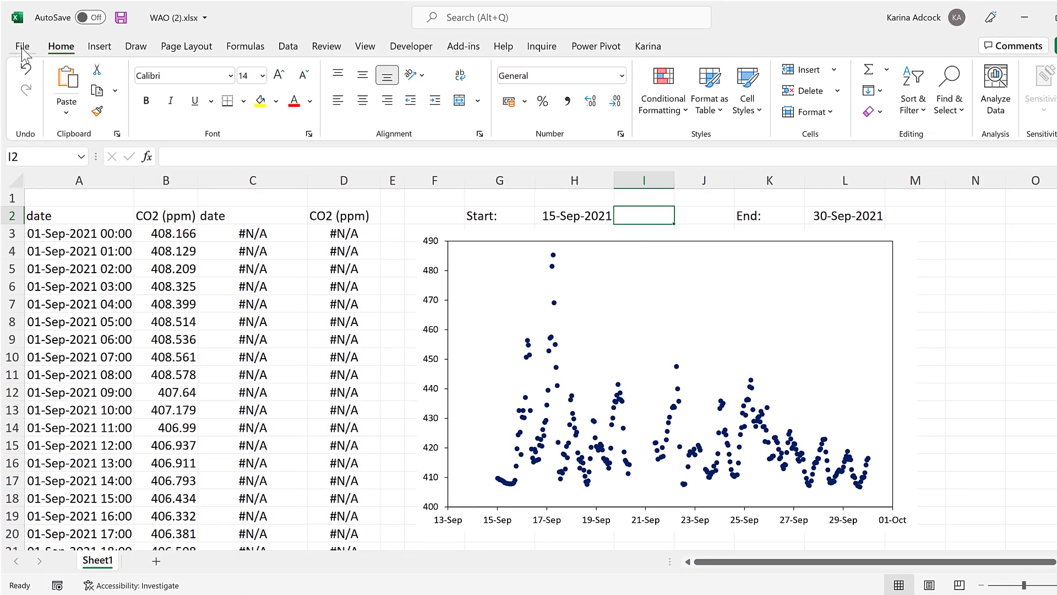
# Tick Samradapps_Datepicker in Excel Options > Add-ins > Manage Excel Add-ins and load it.
pyautogui.click(22, 46)
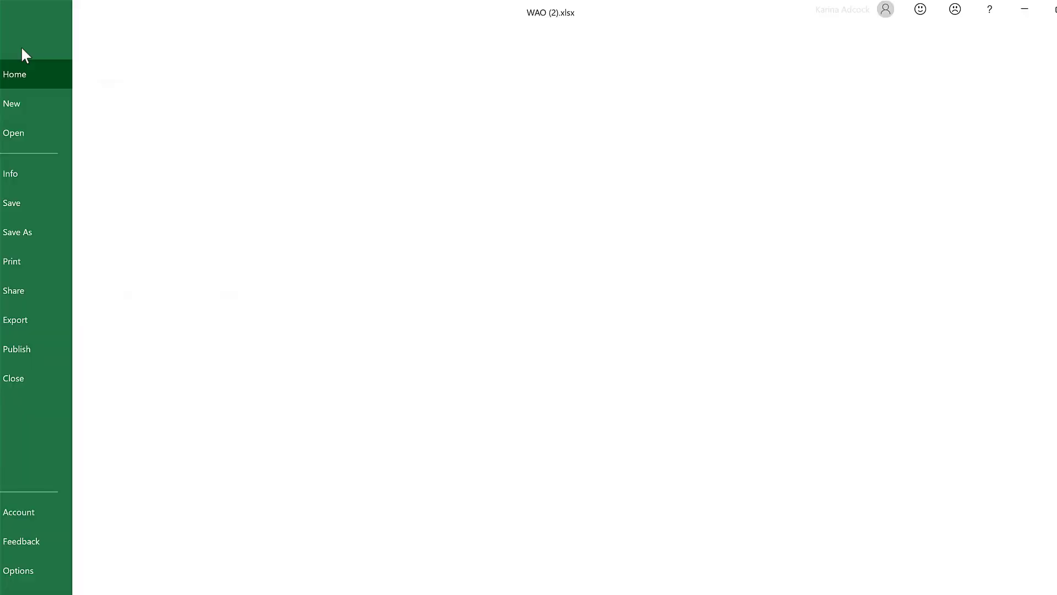
pyautogui.click(47, 570)
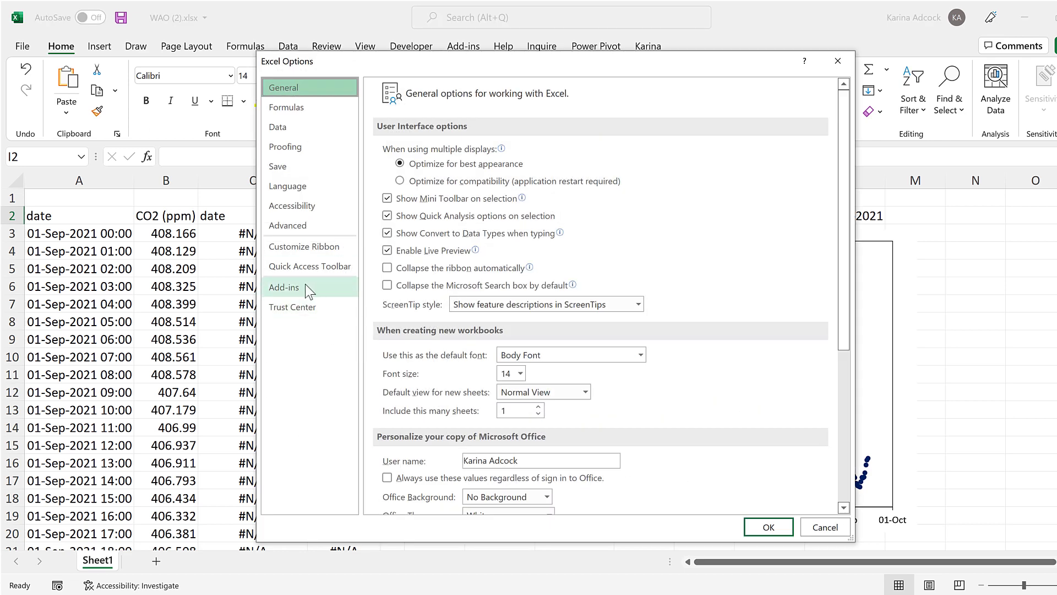
pyautogui.click(305, 287)
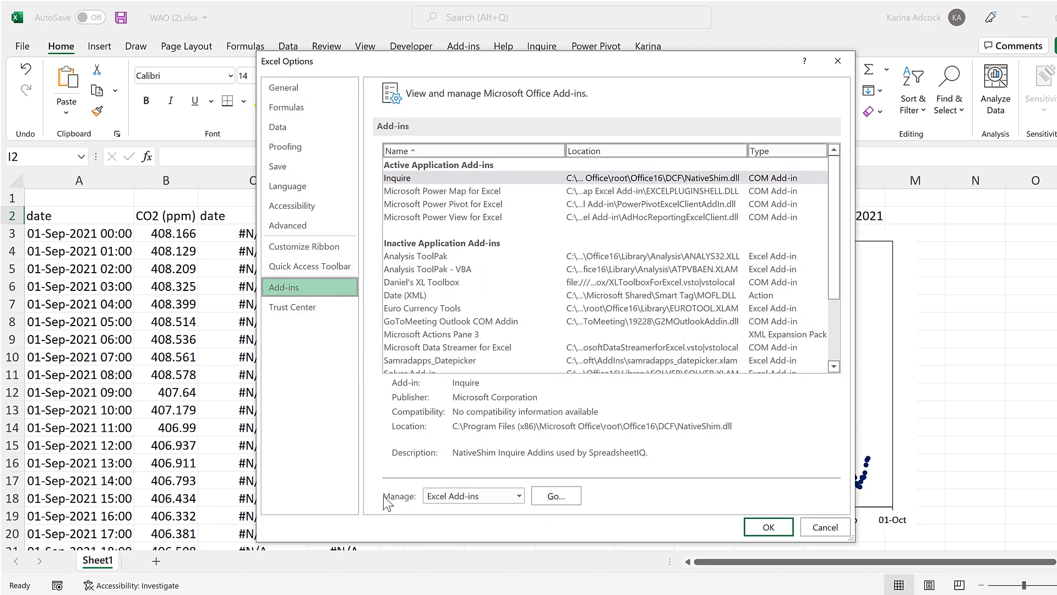
pyautogui.click(557, 496)
pyautogui.click(344, 150)
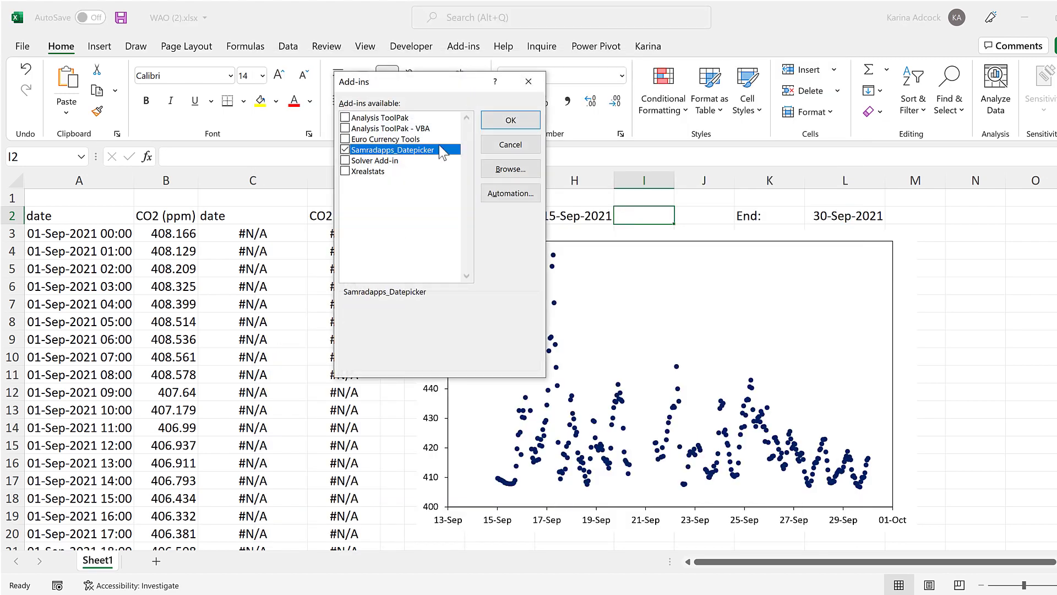
pyautogui.click(510, 120)
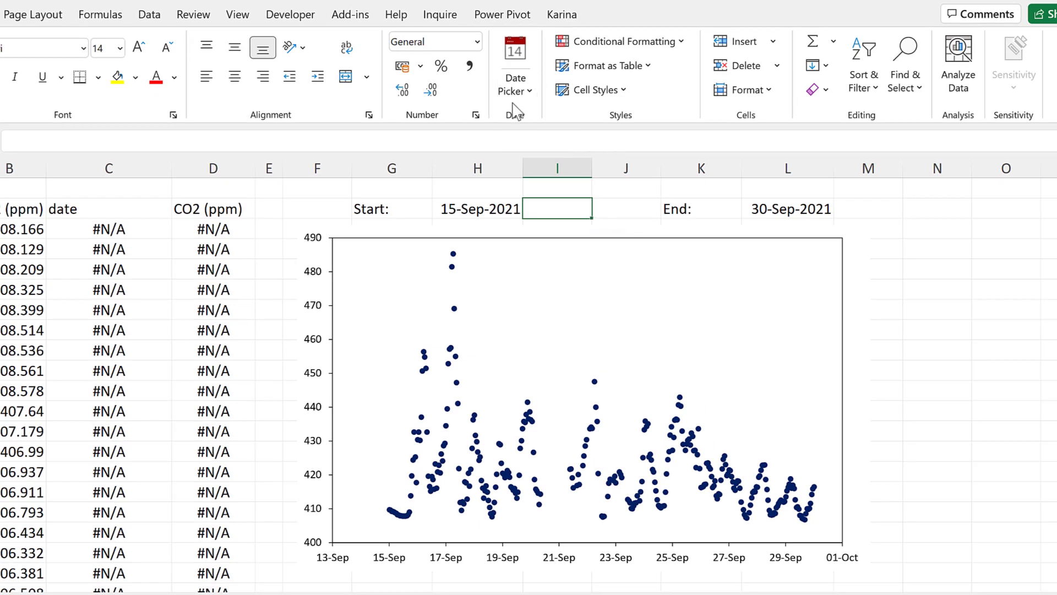
# Use the date-picker calendar to set the Start date to 01-Sep-2021.
pyautogui.click(483, 207)
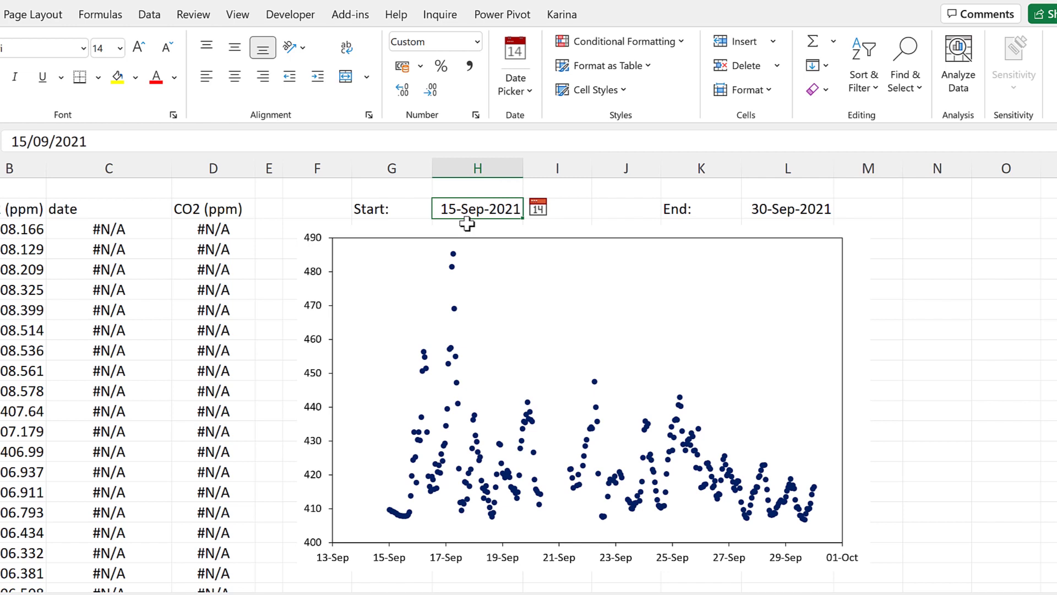
pyautogui.click(539, 209)
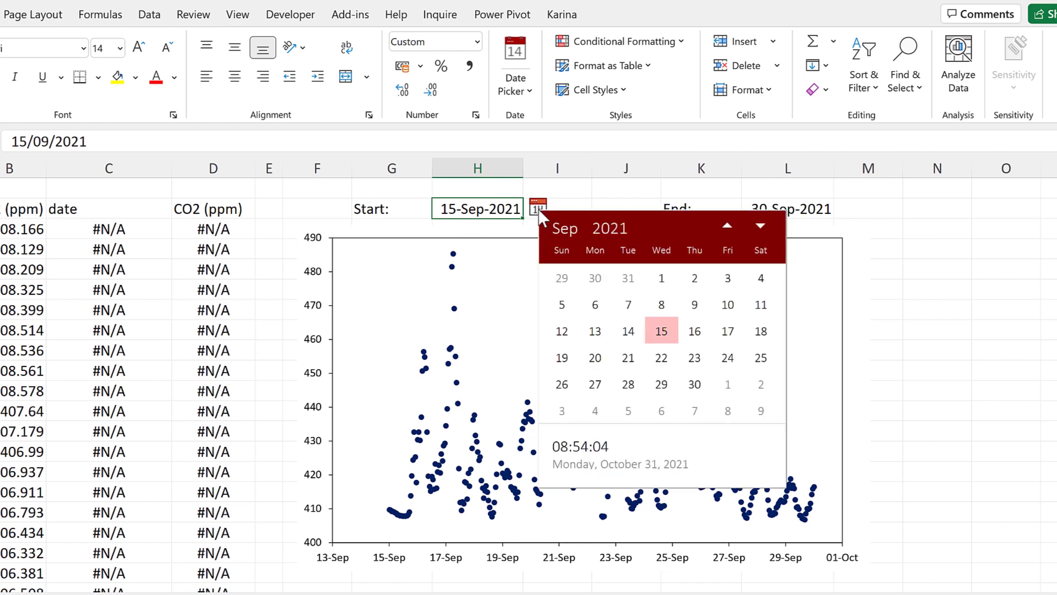
pyautogui.click(661, 278)
pyautogui.click(598, 207)
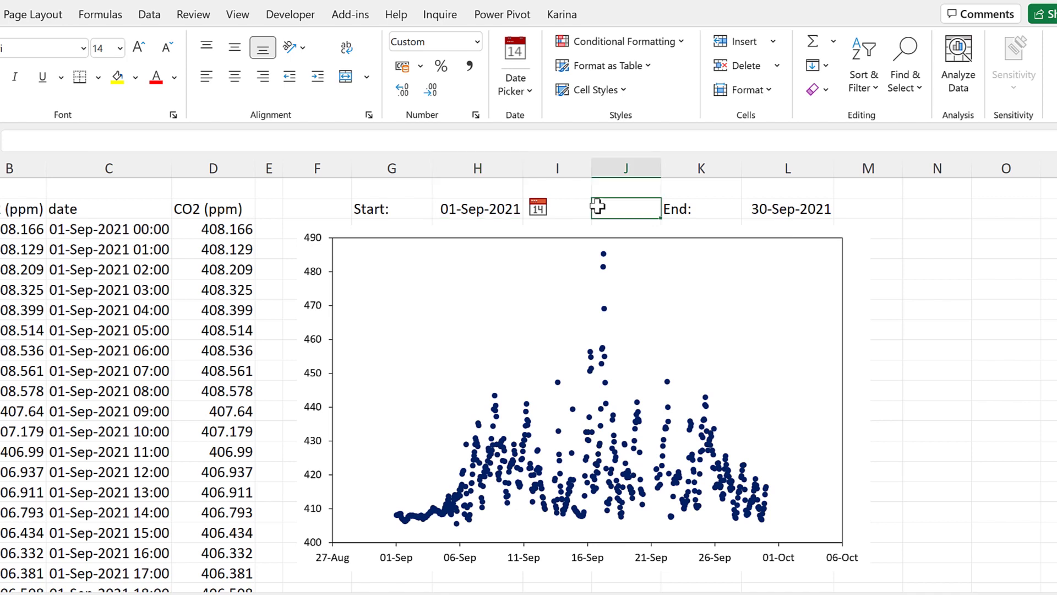
pyautogui.click(466, 207)
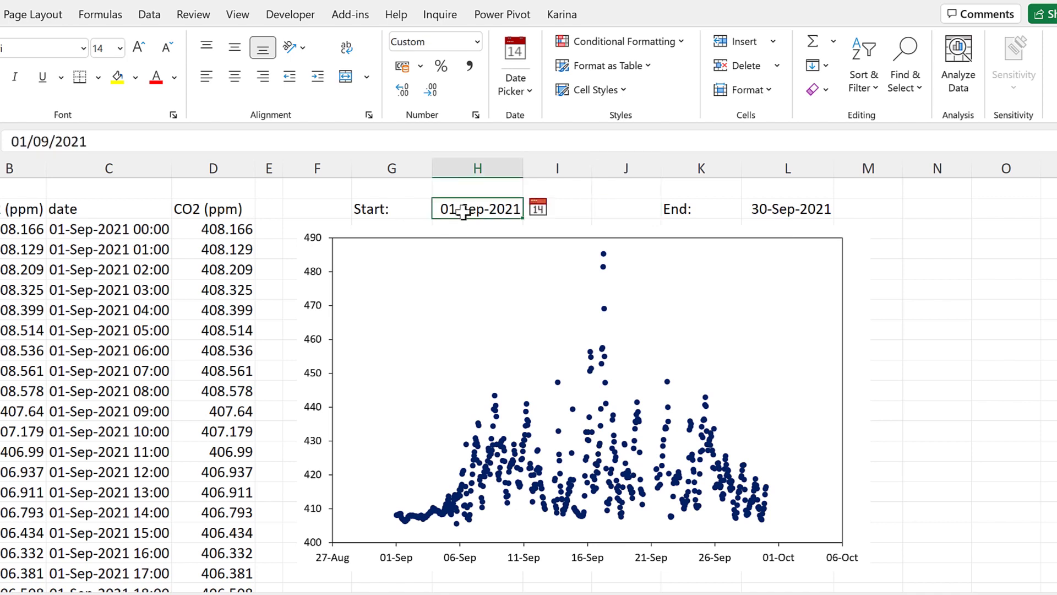
pyautogui.click(584, 213)
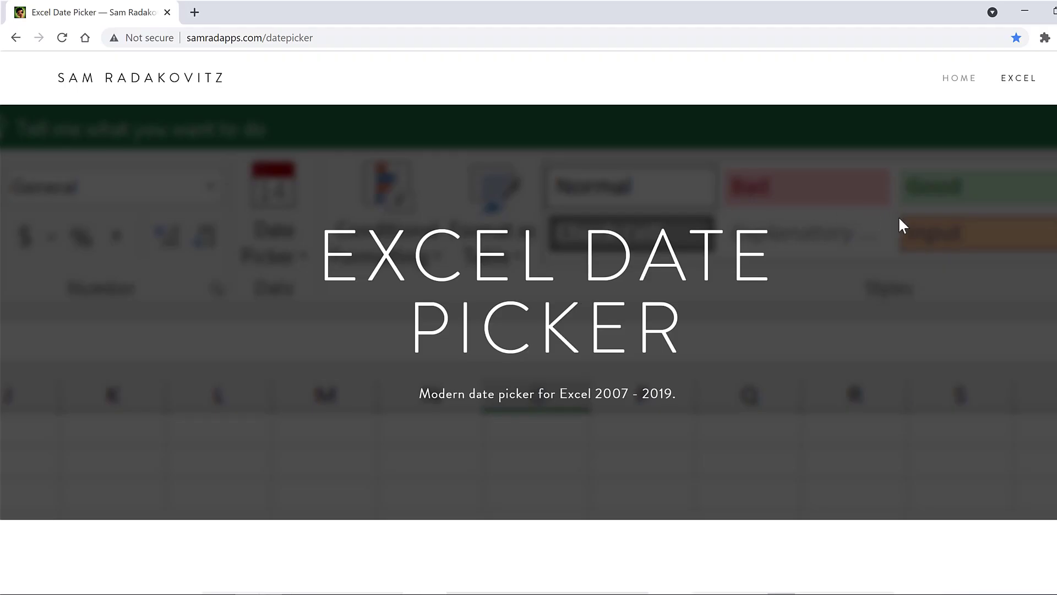
# Scroll the samradapps.com/datepicker page to the install instructions and back to the top.
pyautogui.scroll(-4, 900, 220)
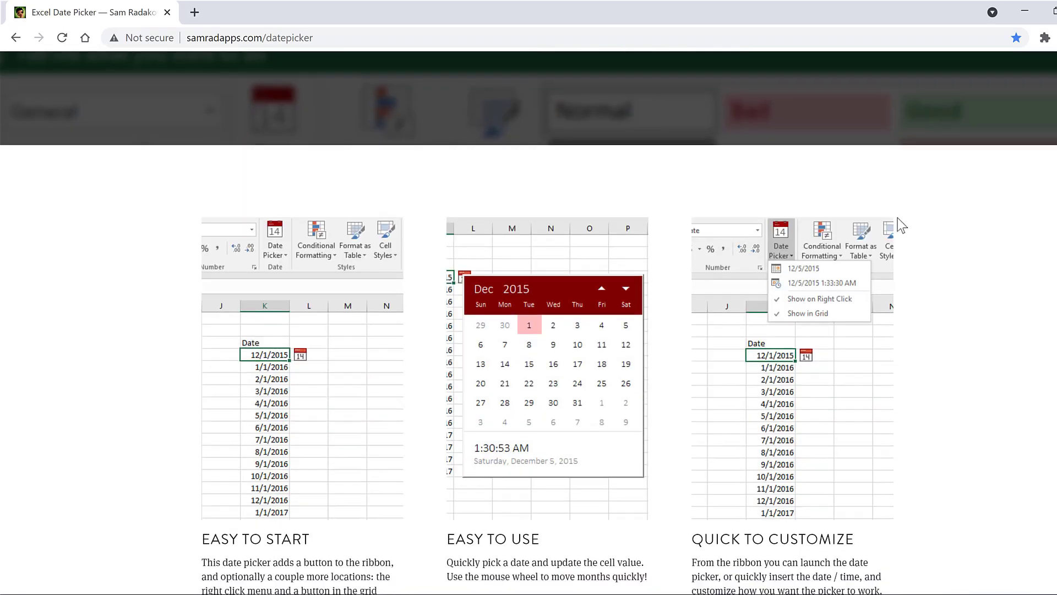
pyautogui.scroll(-12, 901, 224)
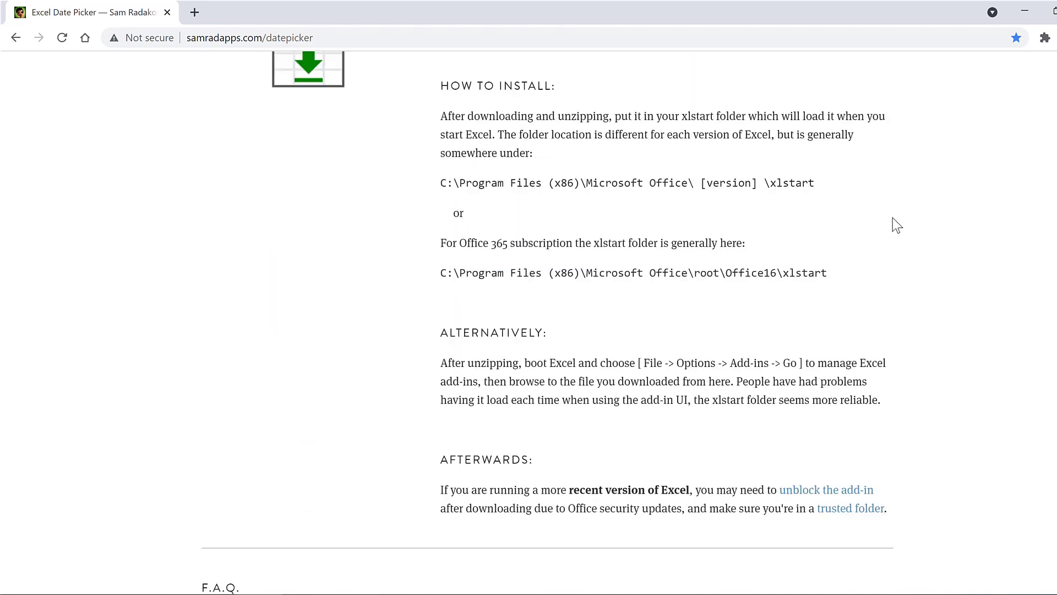
pyautogui.scroll(-8, 893, 218)
pyautogui.scroll(7, 892, 218)
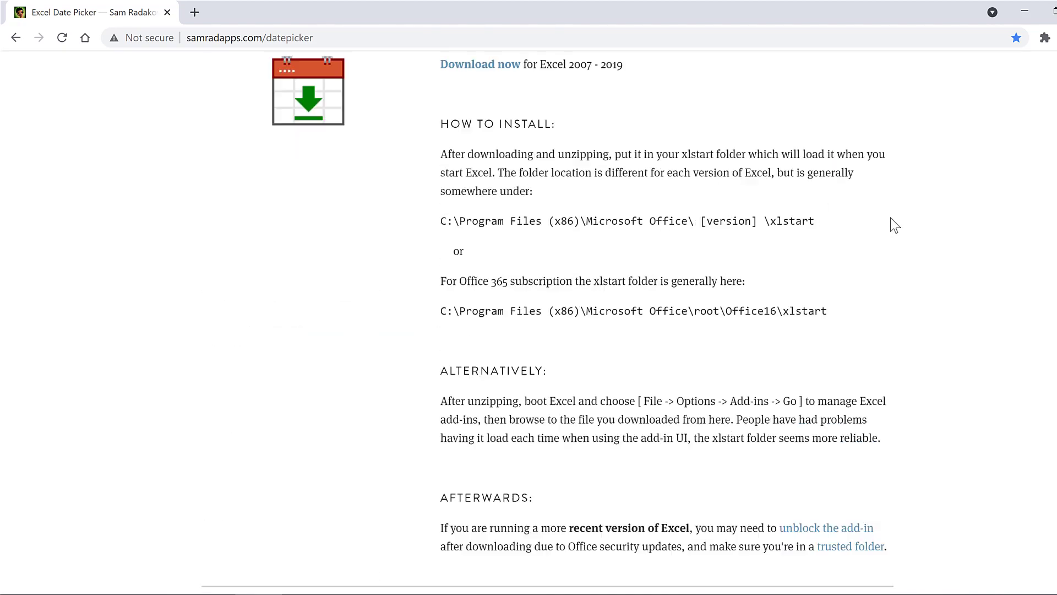
pyautogui.scroll(15, 890, 217)
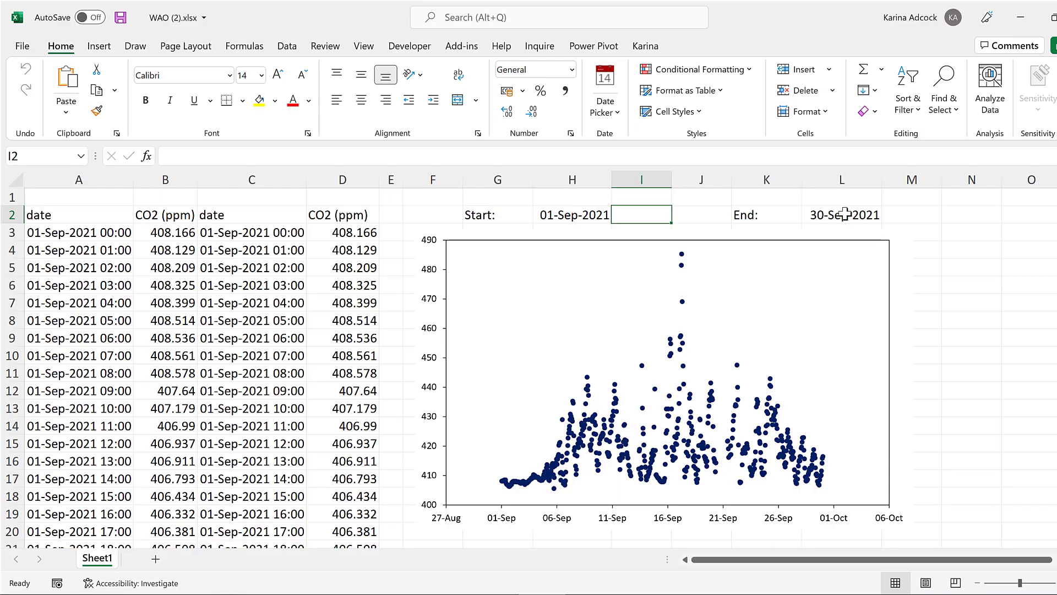
# Enter 10/9/21 in the End date cell L2 to chart 01–10 September.
pyautogui.click(842, 215)
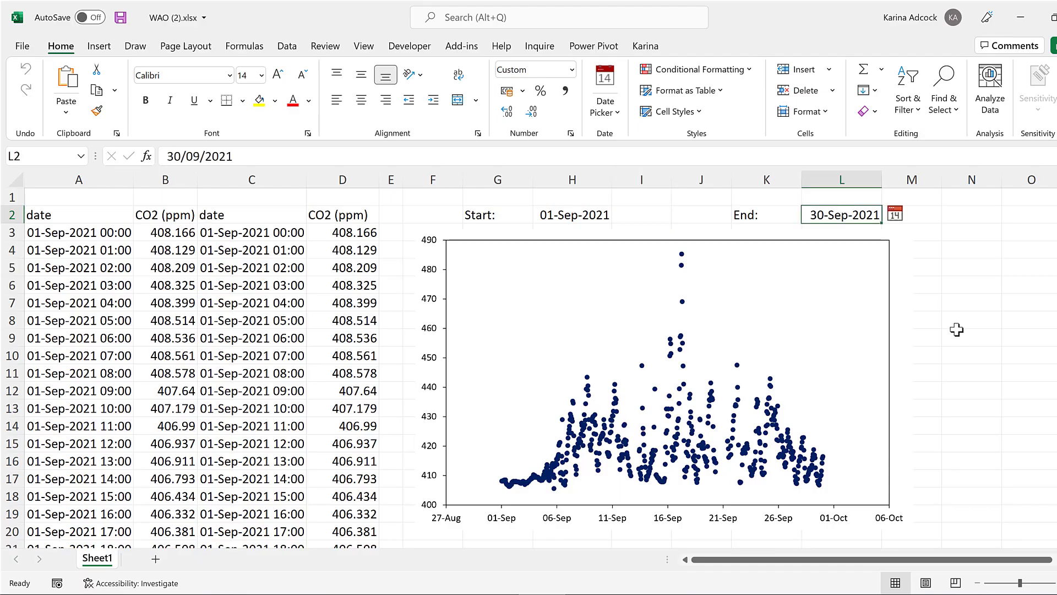
pyautogui.write('10/')
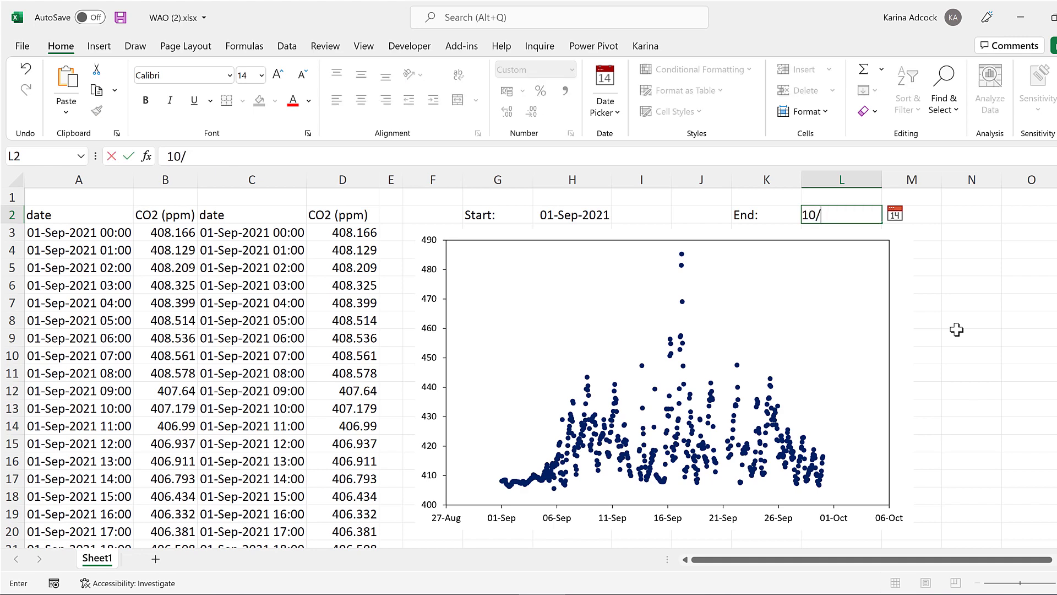
pyautogui.write('9/21')
pyautogui.press('Return')
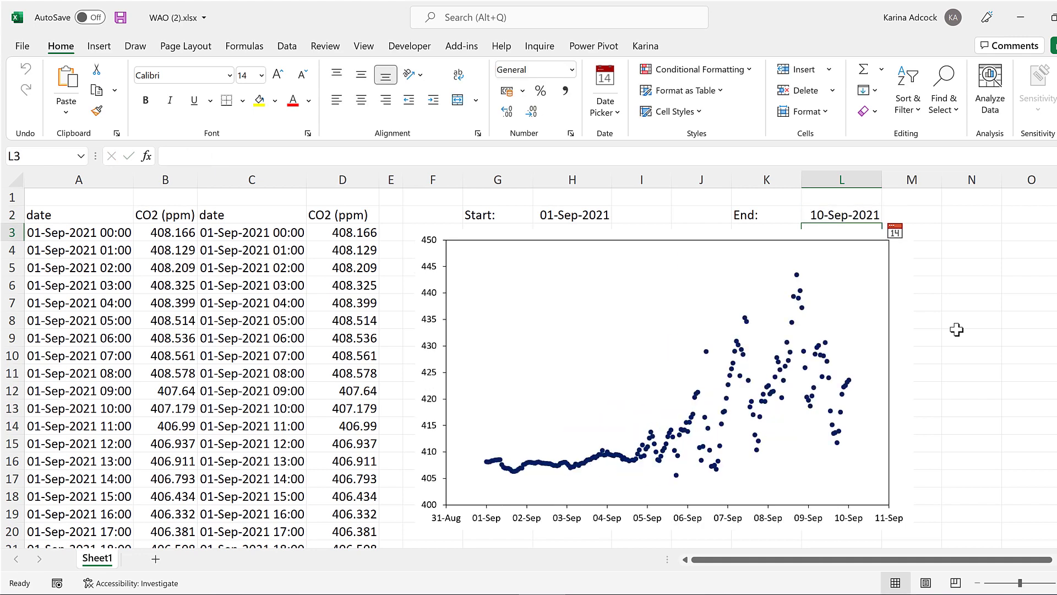
pyautogui.click(957, 329)
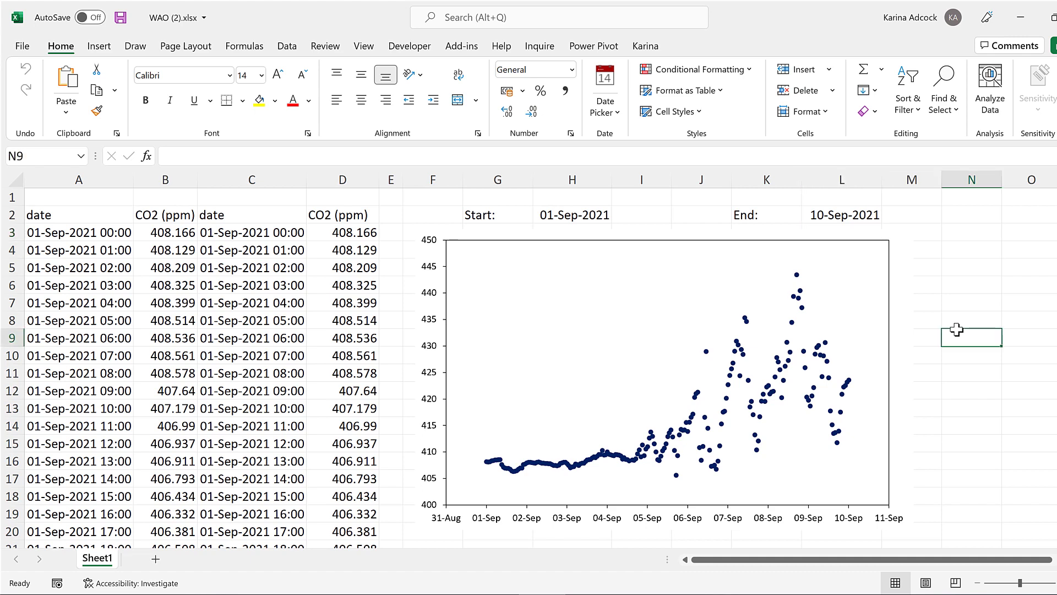